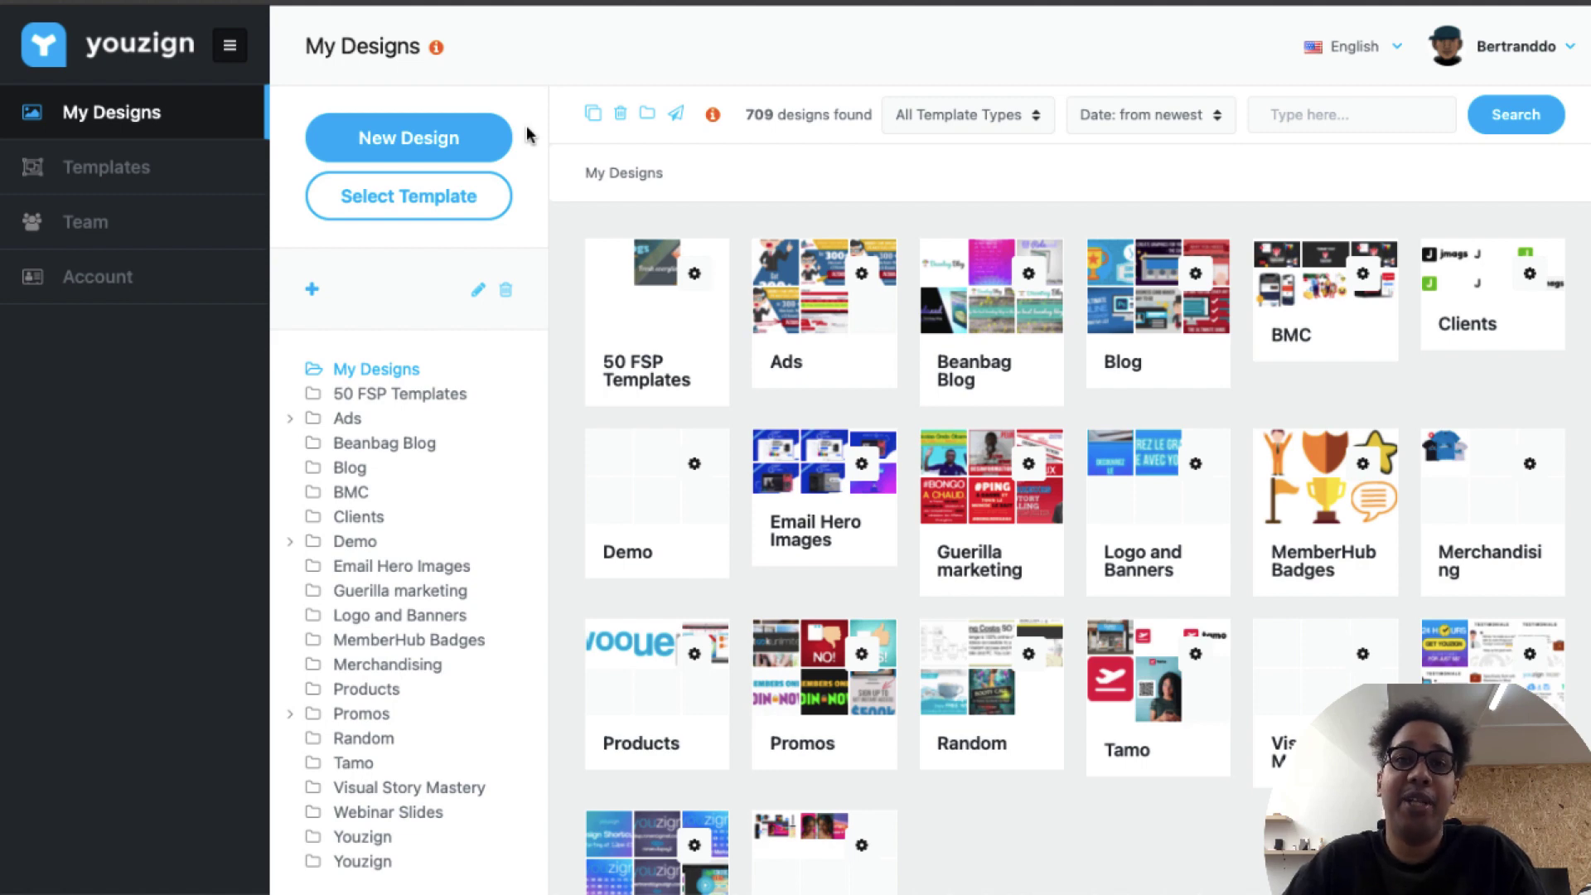
Start a blank 1200 x 457 Facebook Cover Photo from New Design's Facebook sizes.
scroll(895, 320, down, 5)
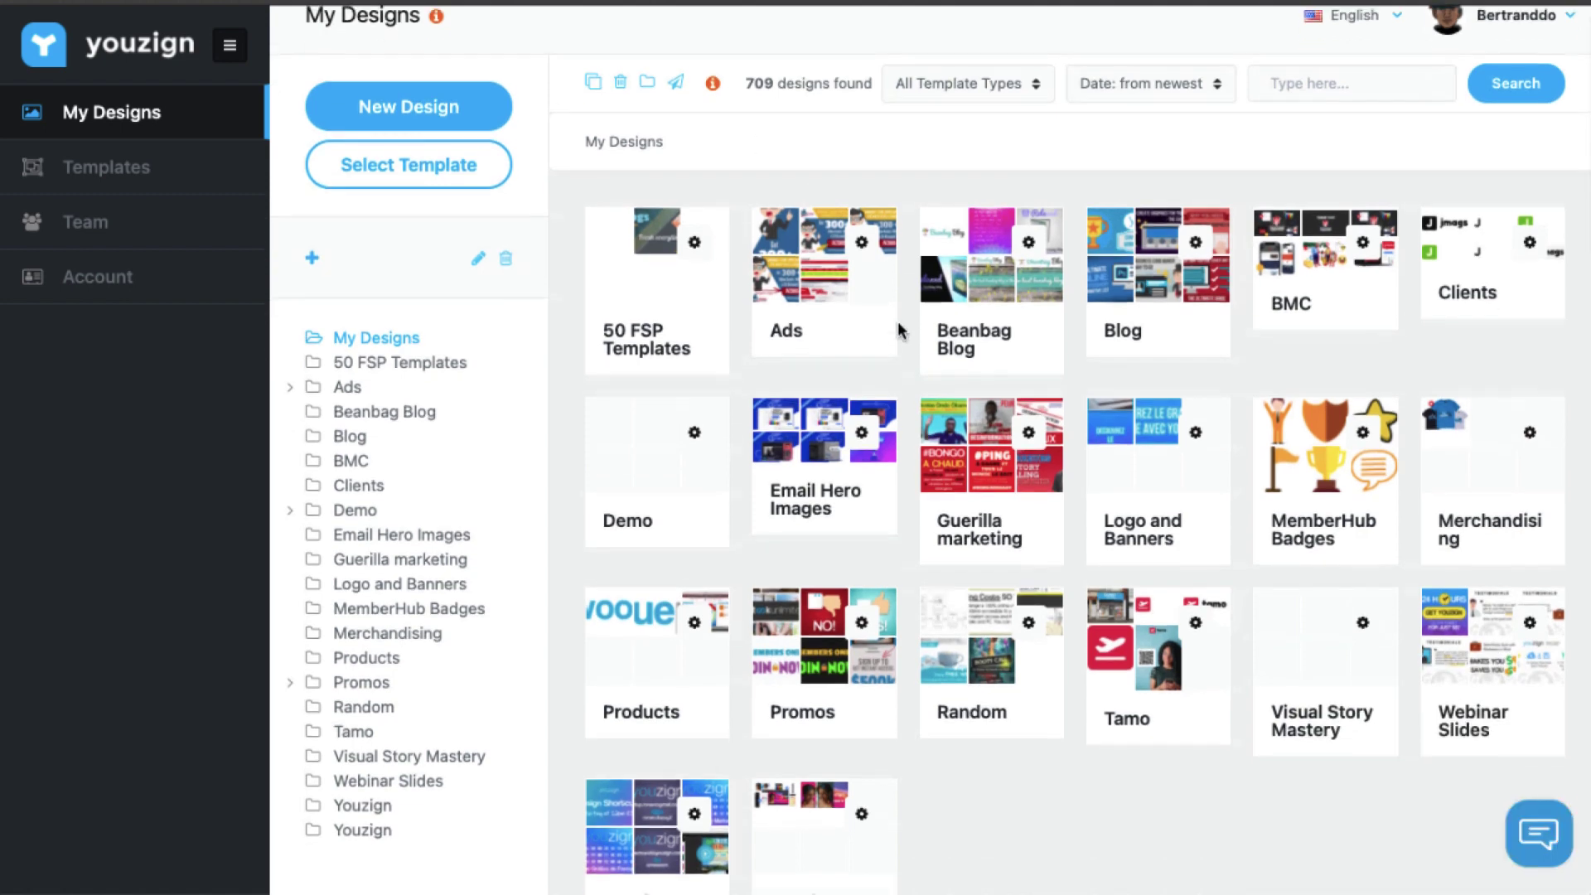
scroll(898, 326, down, 8)
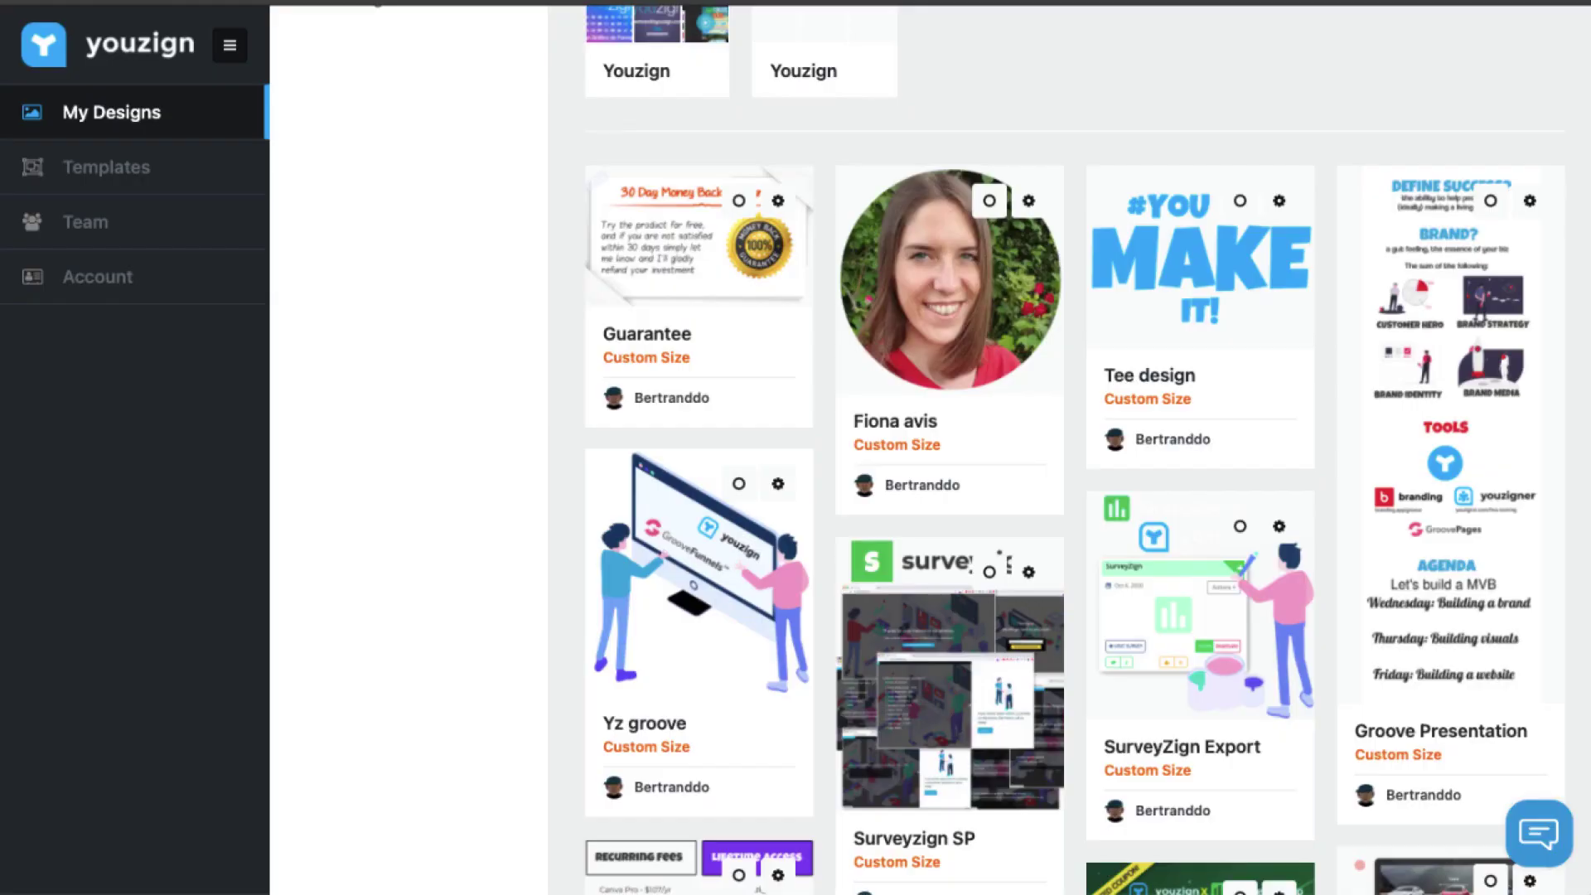
scroll(663, 197, up, 10)
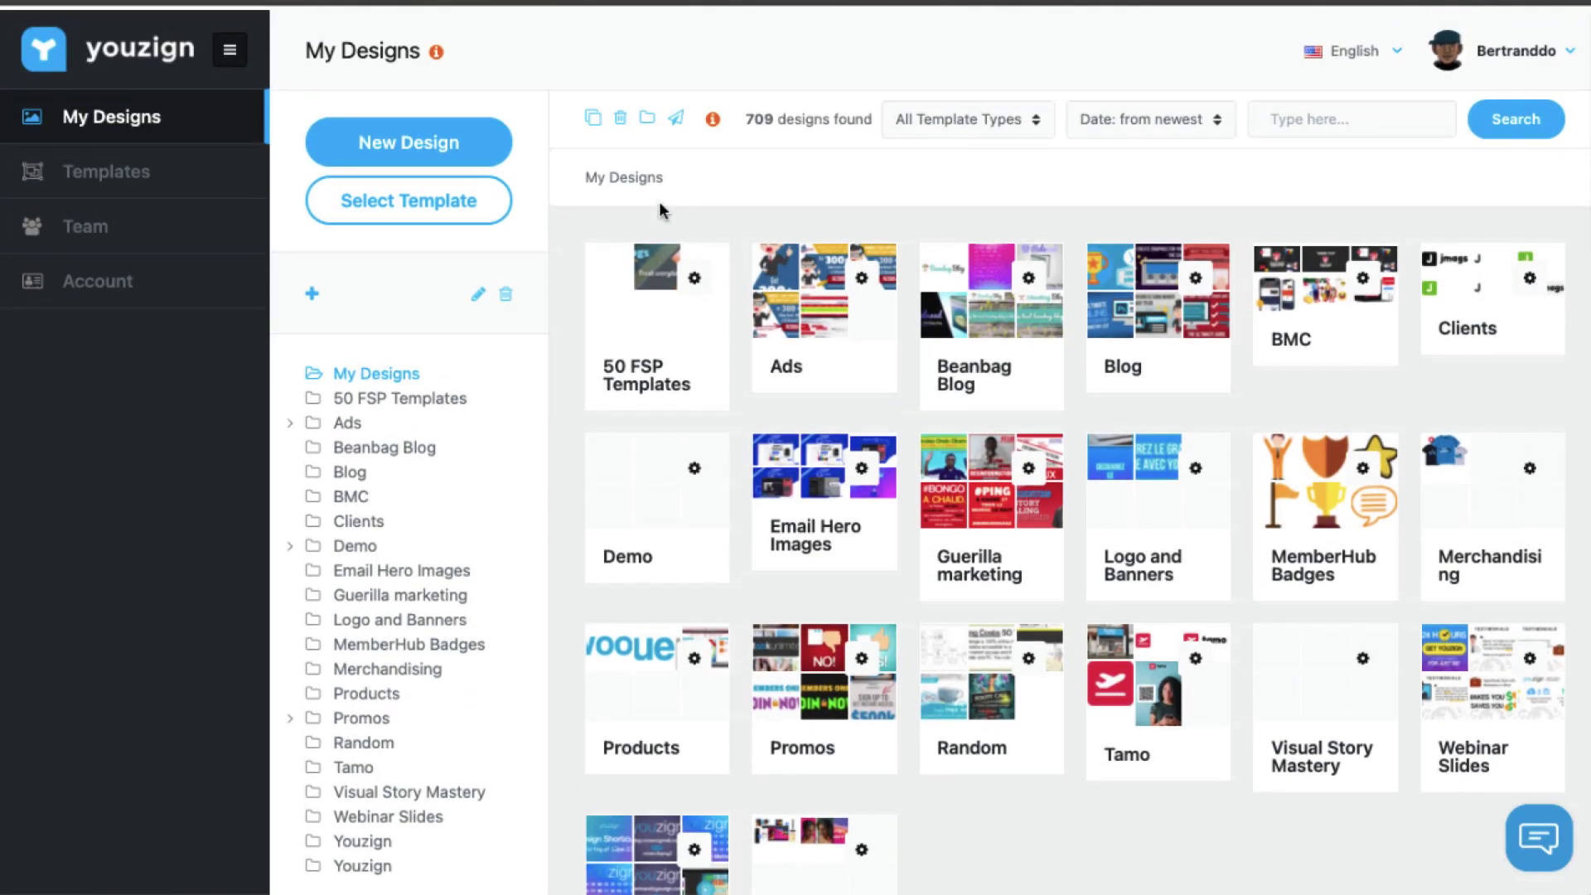
click(441, 146)
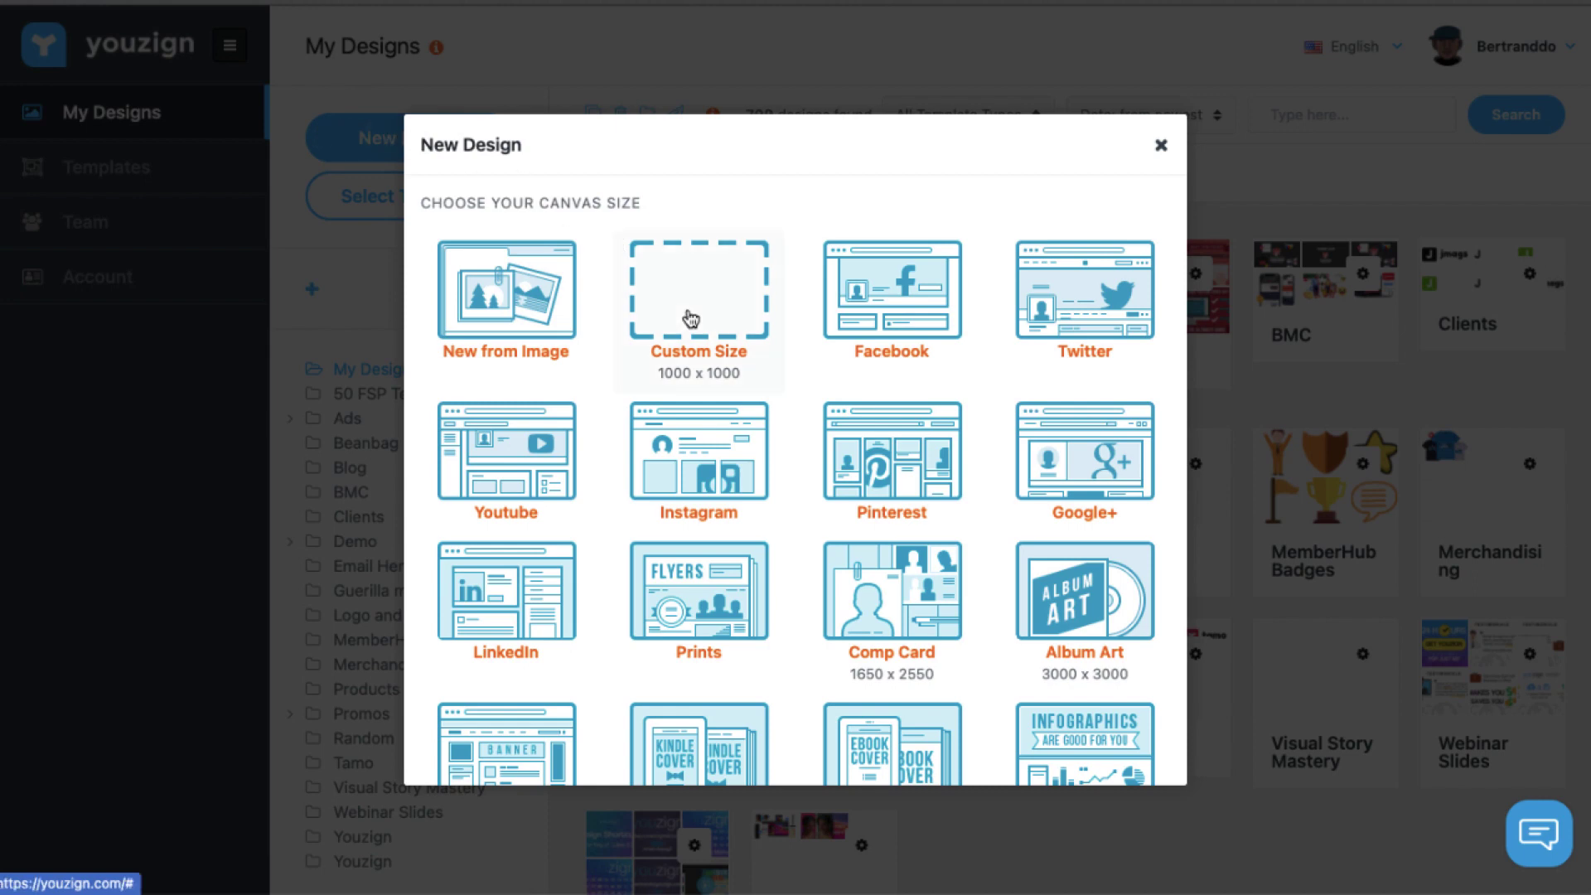
scroll(700, 315, down, 1)
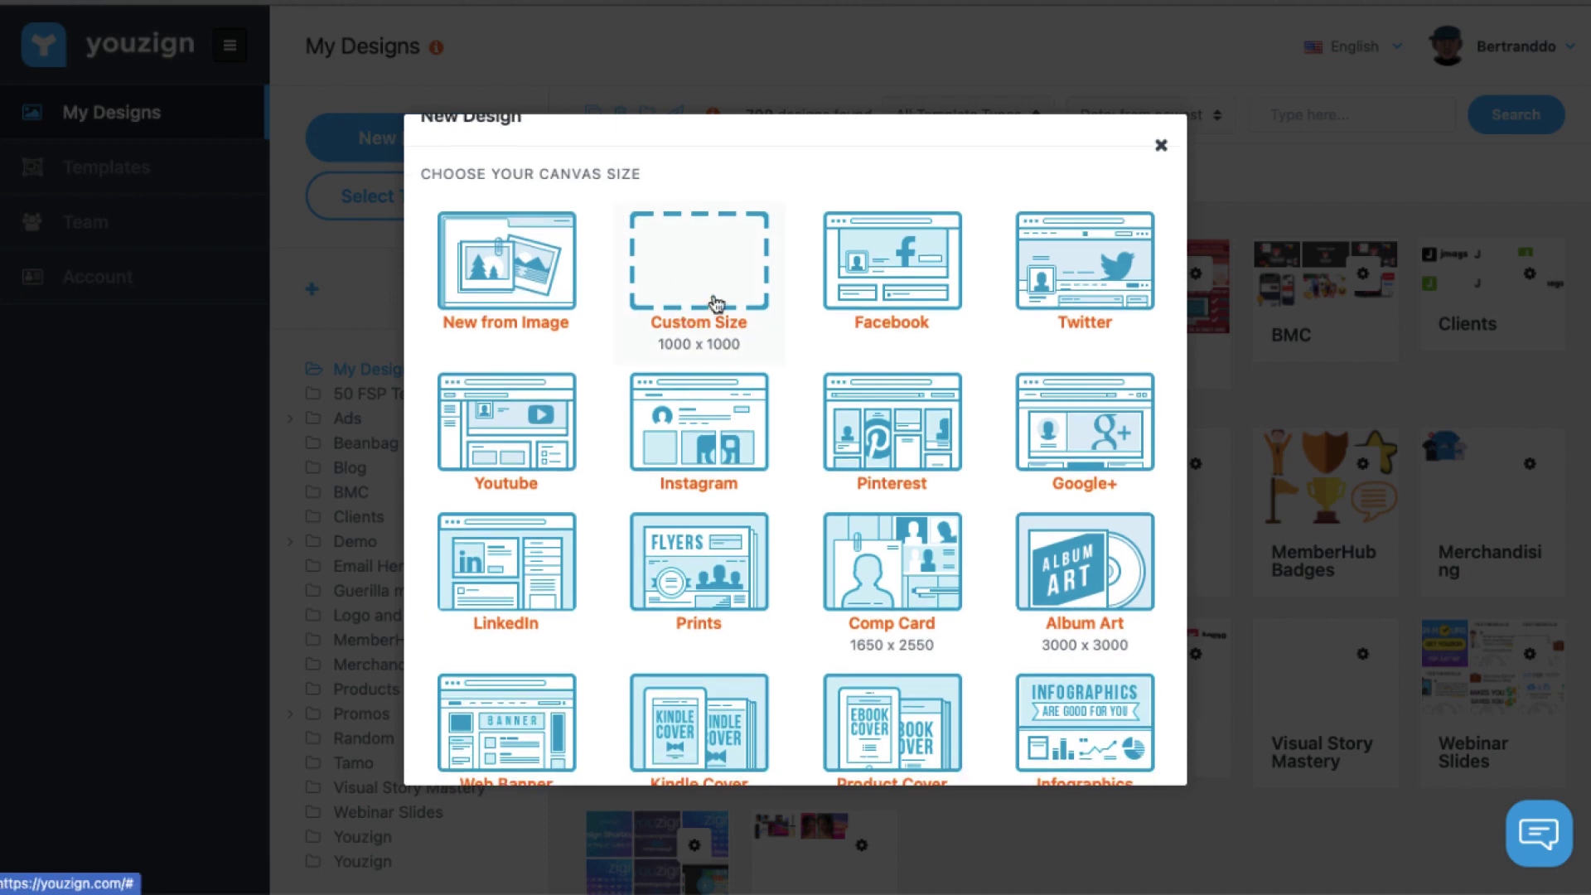
click(904, 270)
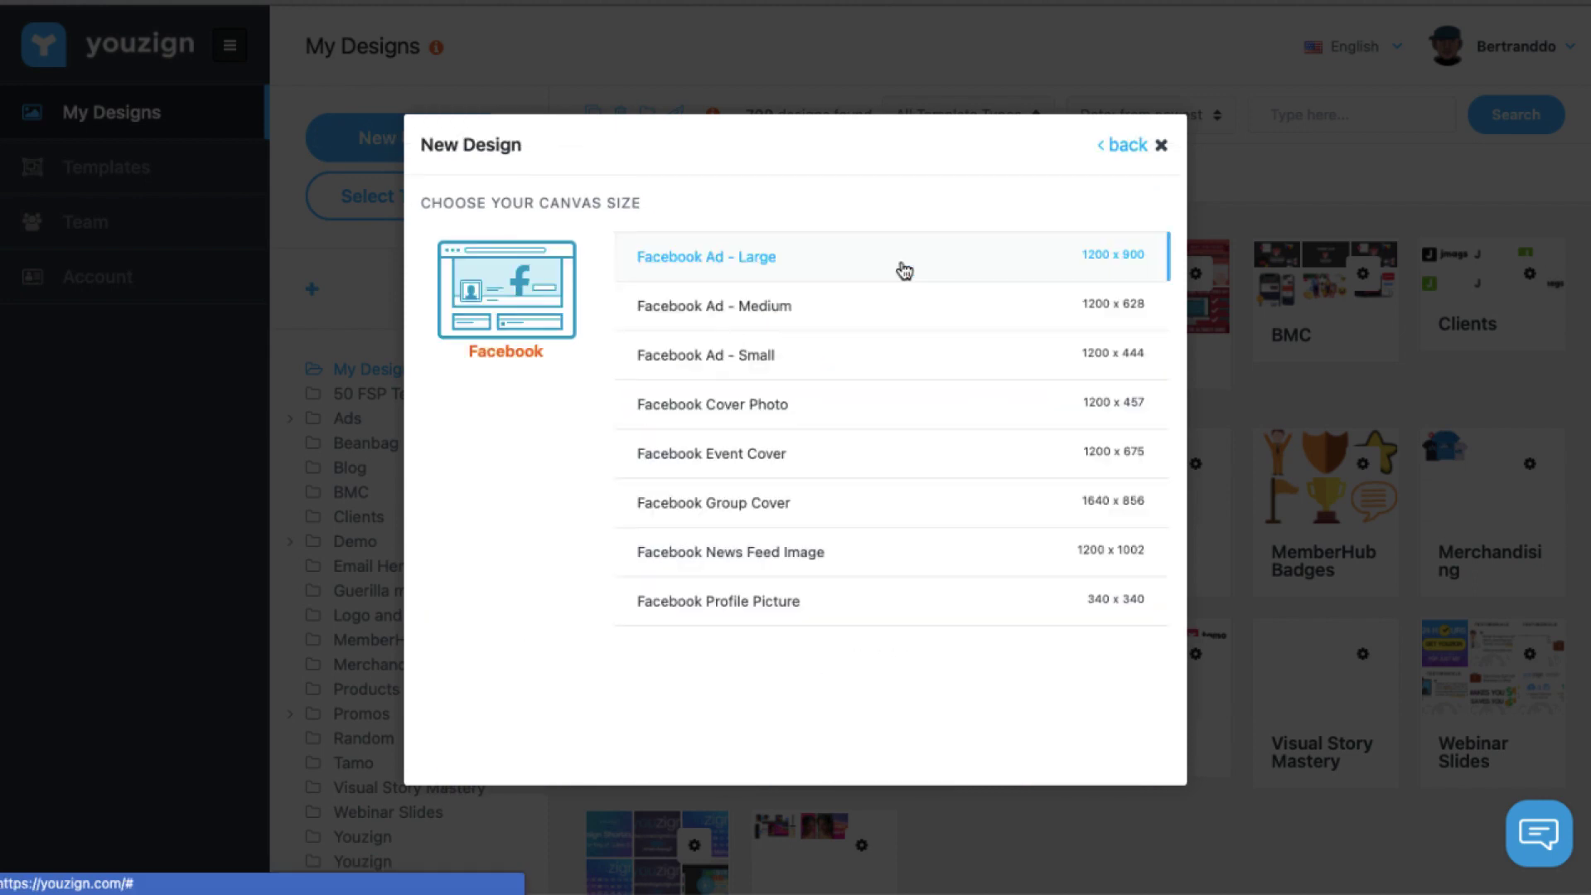
click(761, 412)
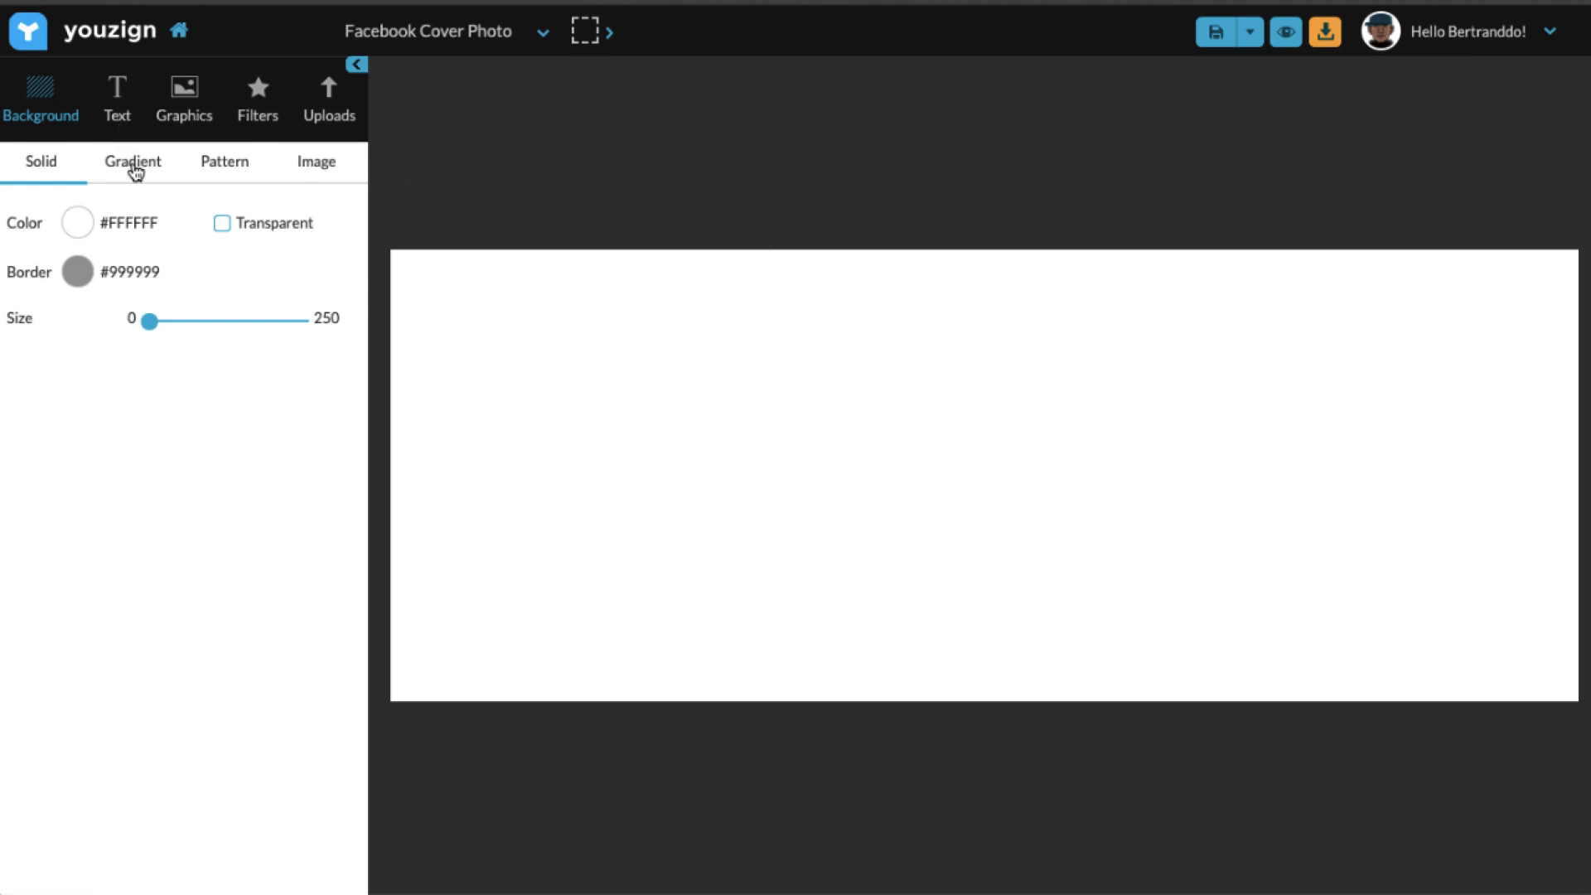
Try gradient presets and a hearts pattern, then use the dark tablet-and-laptop desk photo as background.
click(131, 173)
click(224, 169)
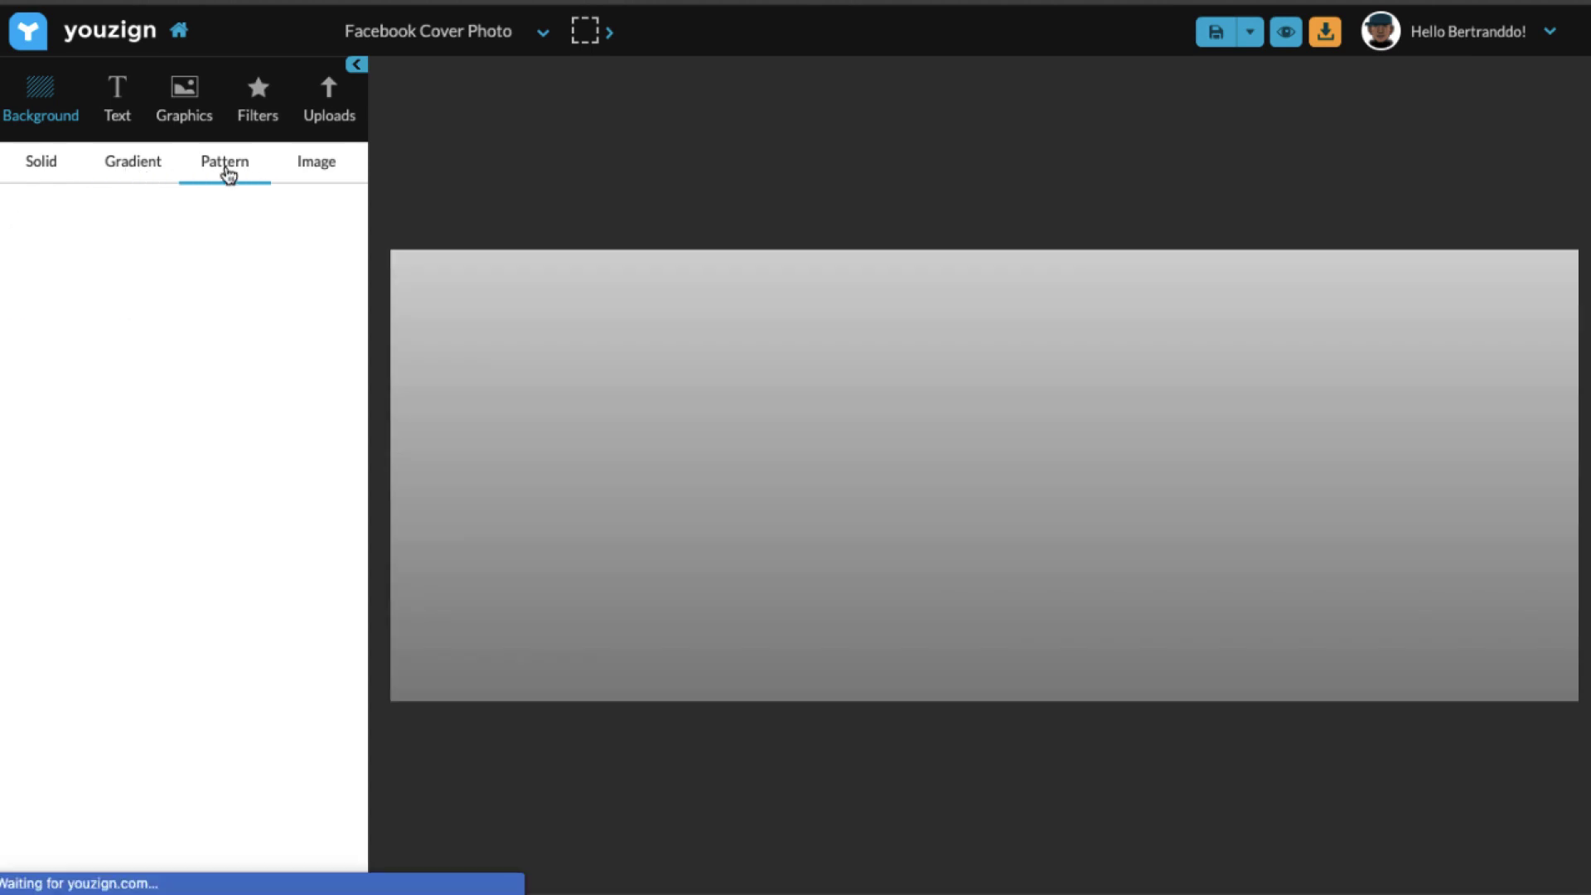
click(122, 174)
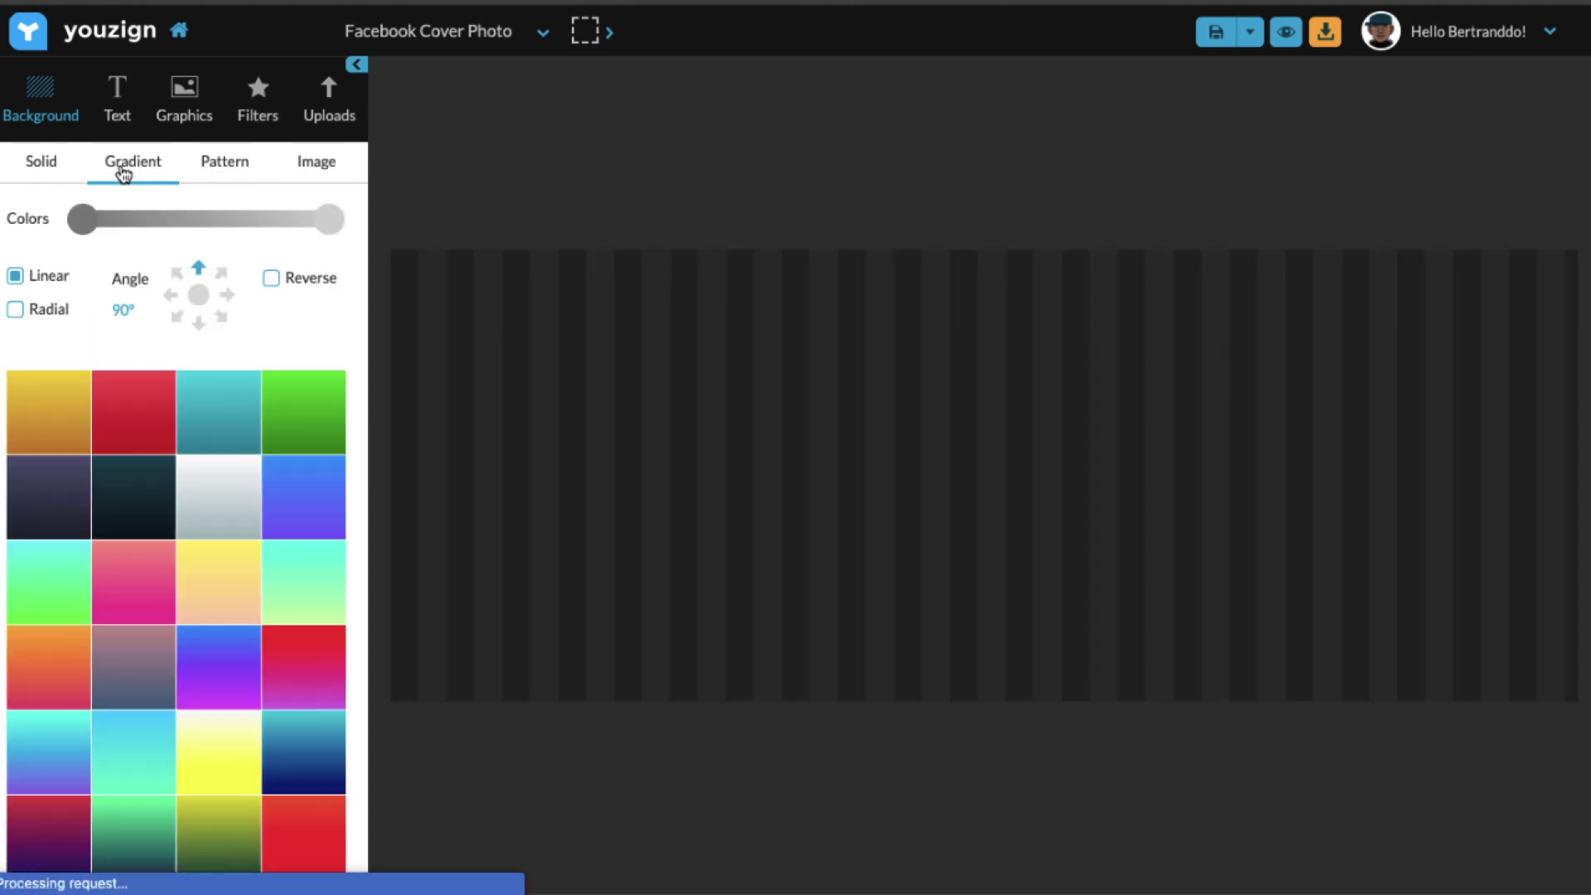
click(132, 422)
click(214, 684)
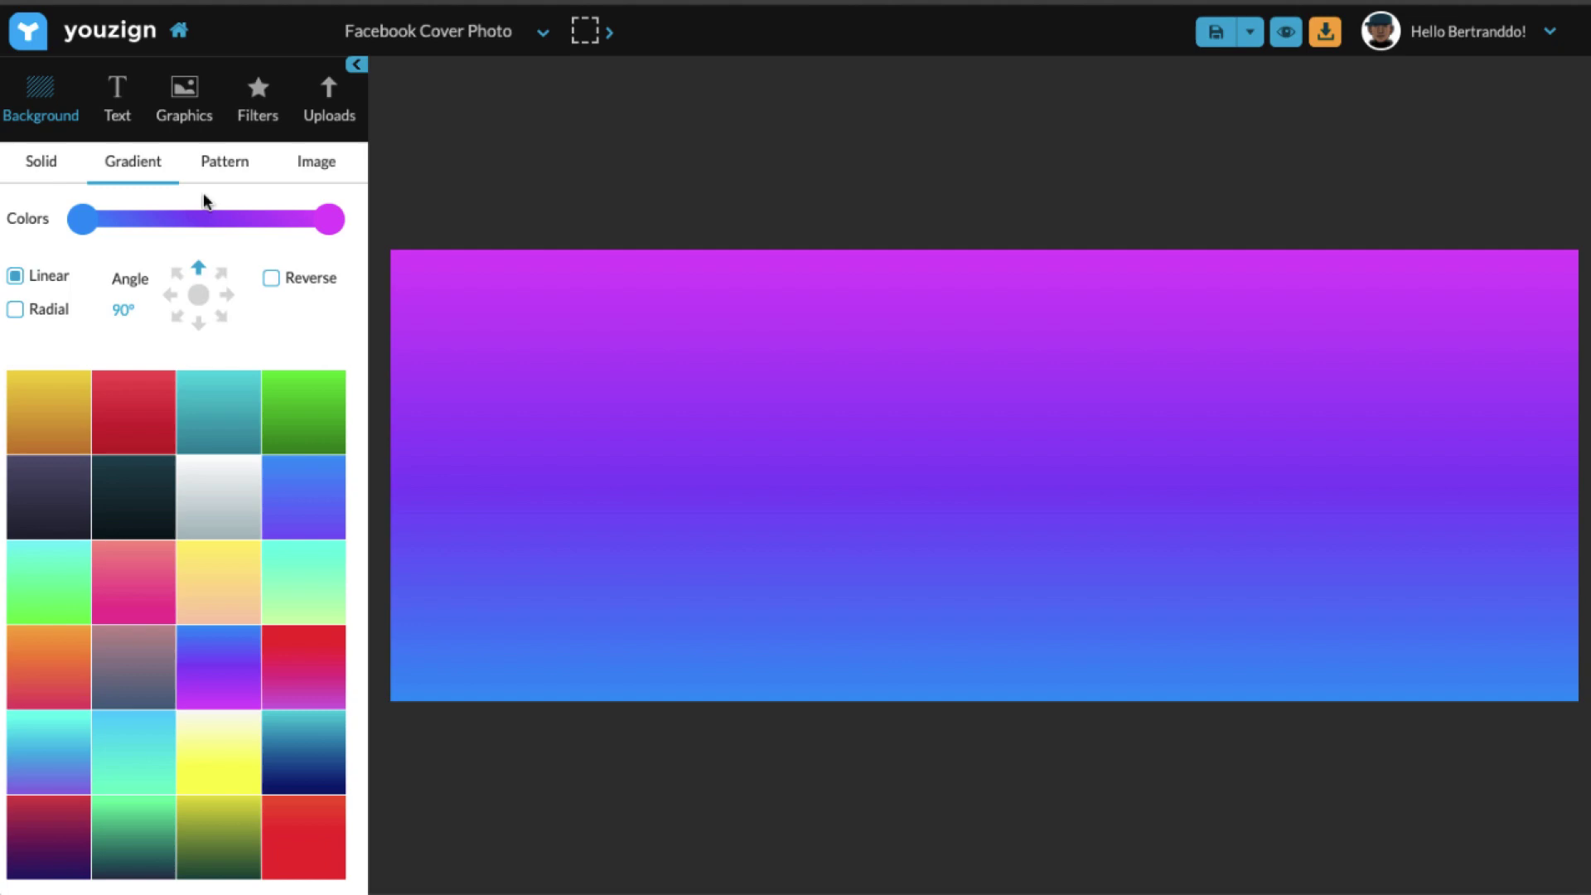
click(225, 169)
click(282, 371)
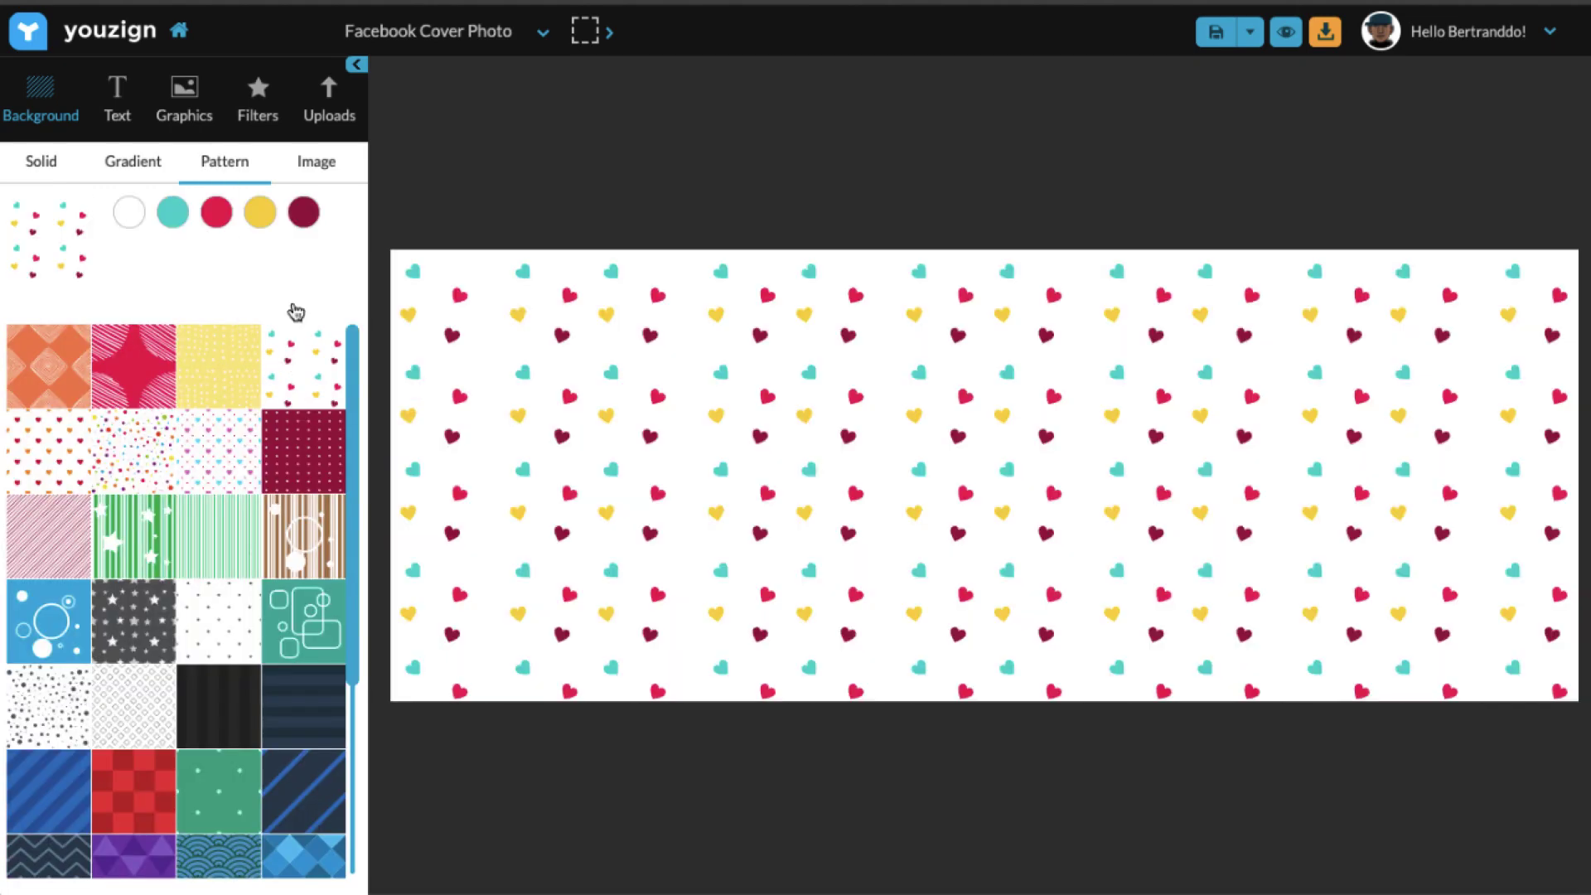
click(312, 166)
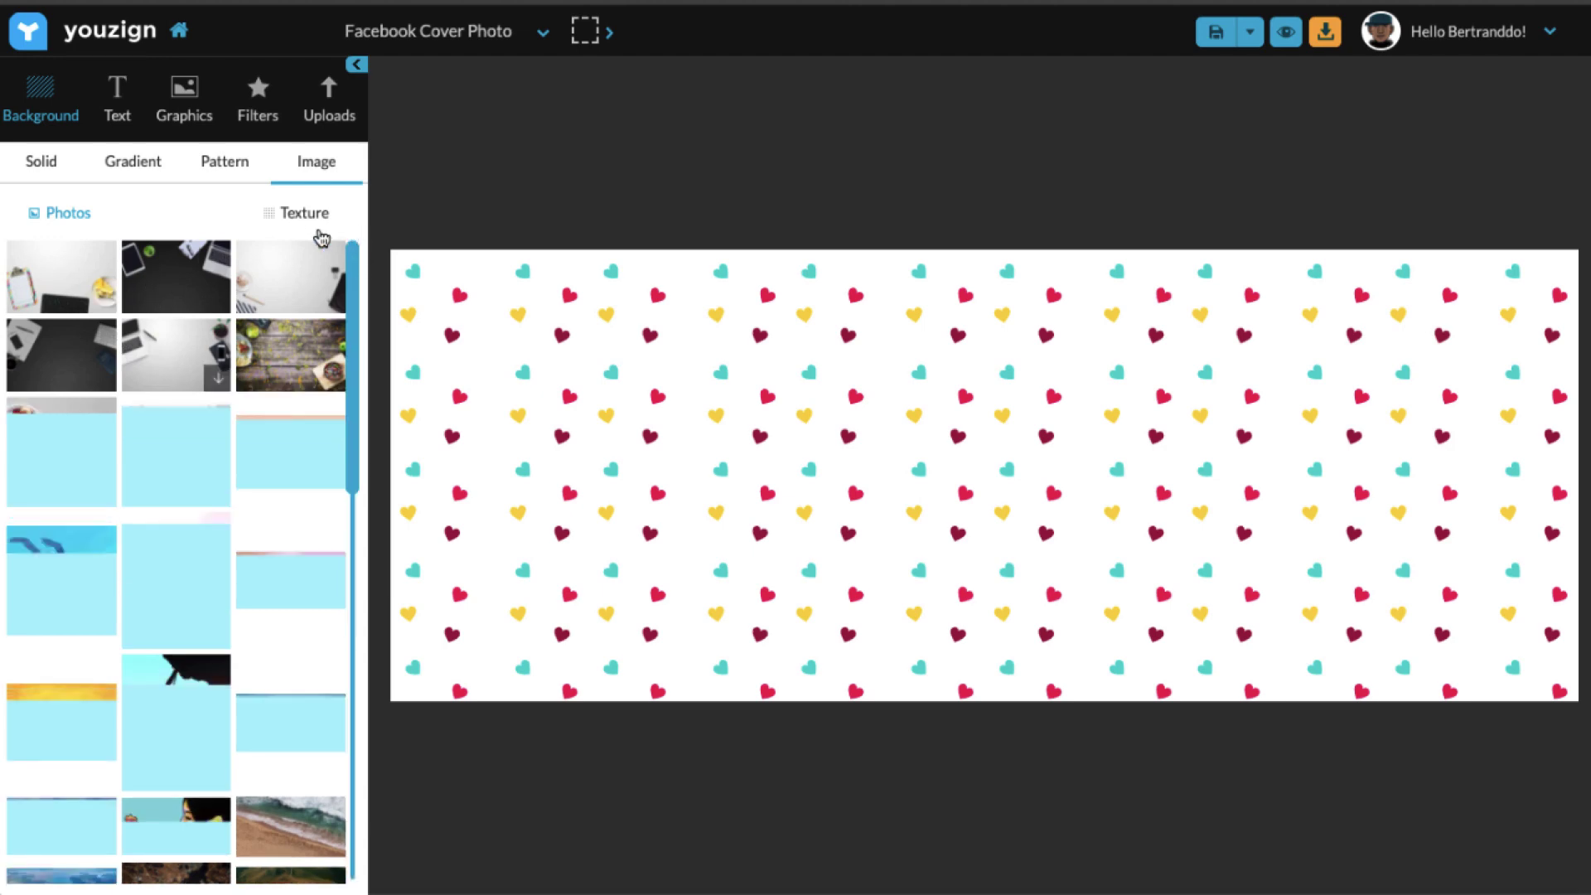
click(153, 296)
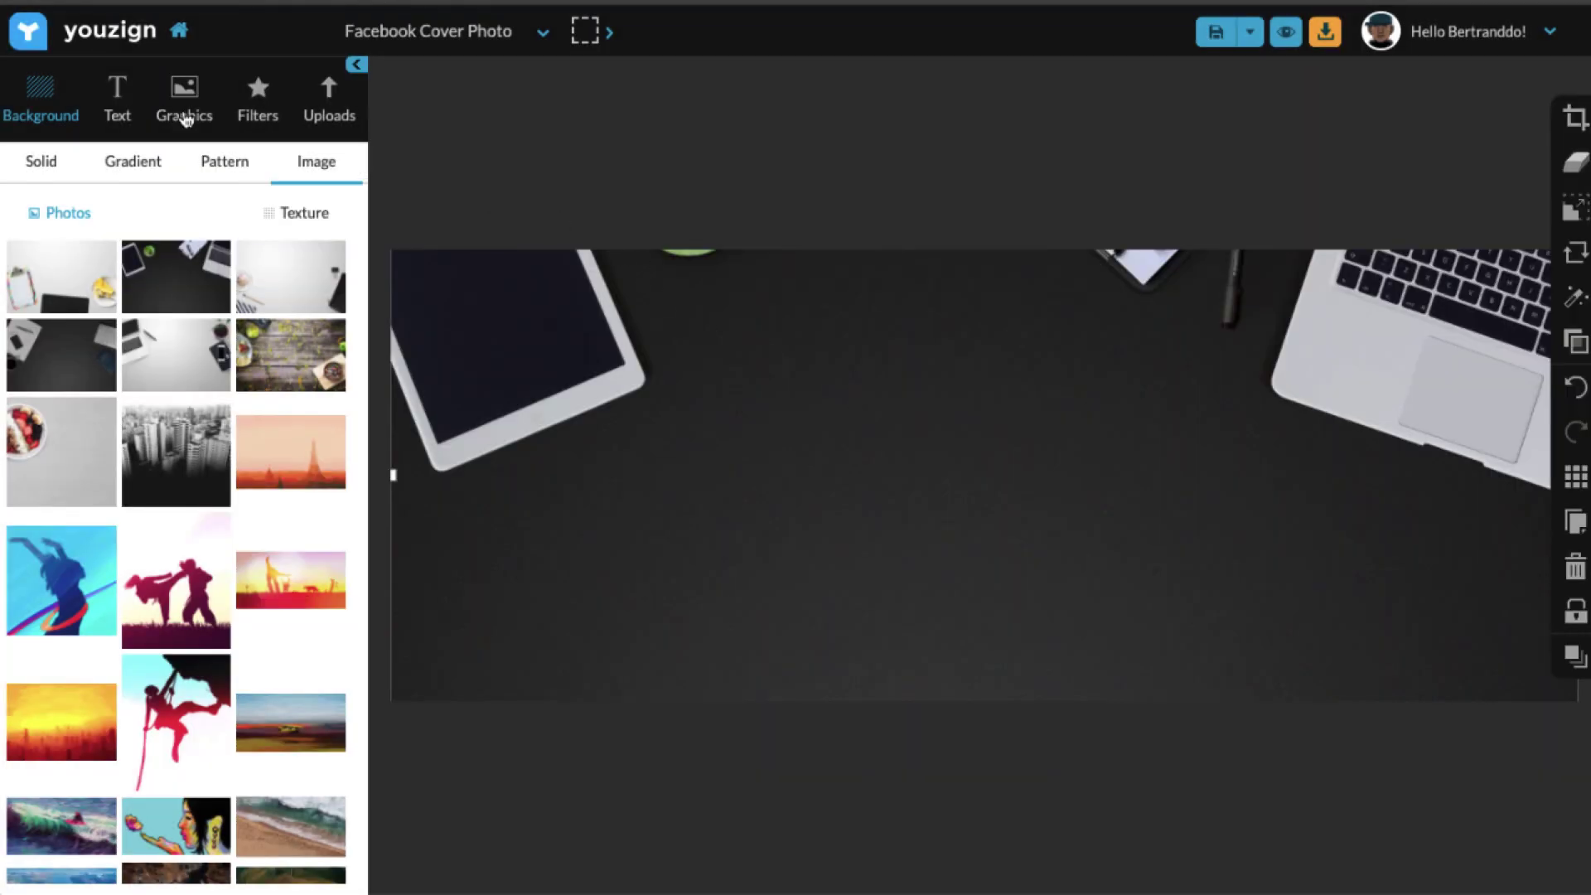
Add the previously uploaded youzign logo to the cover.
click(187, 120)
click(335, 108)
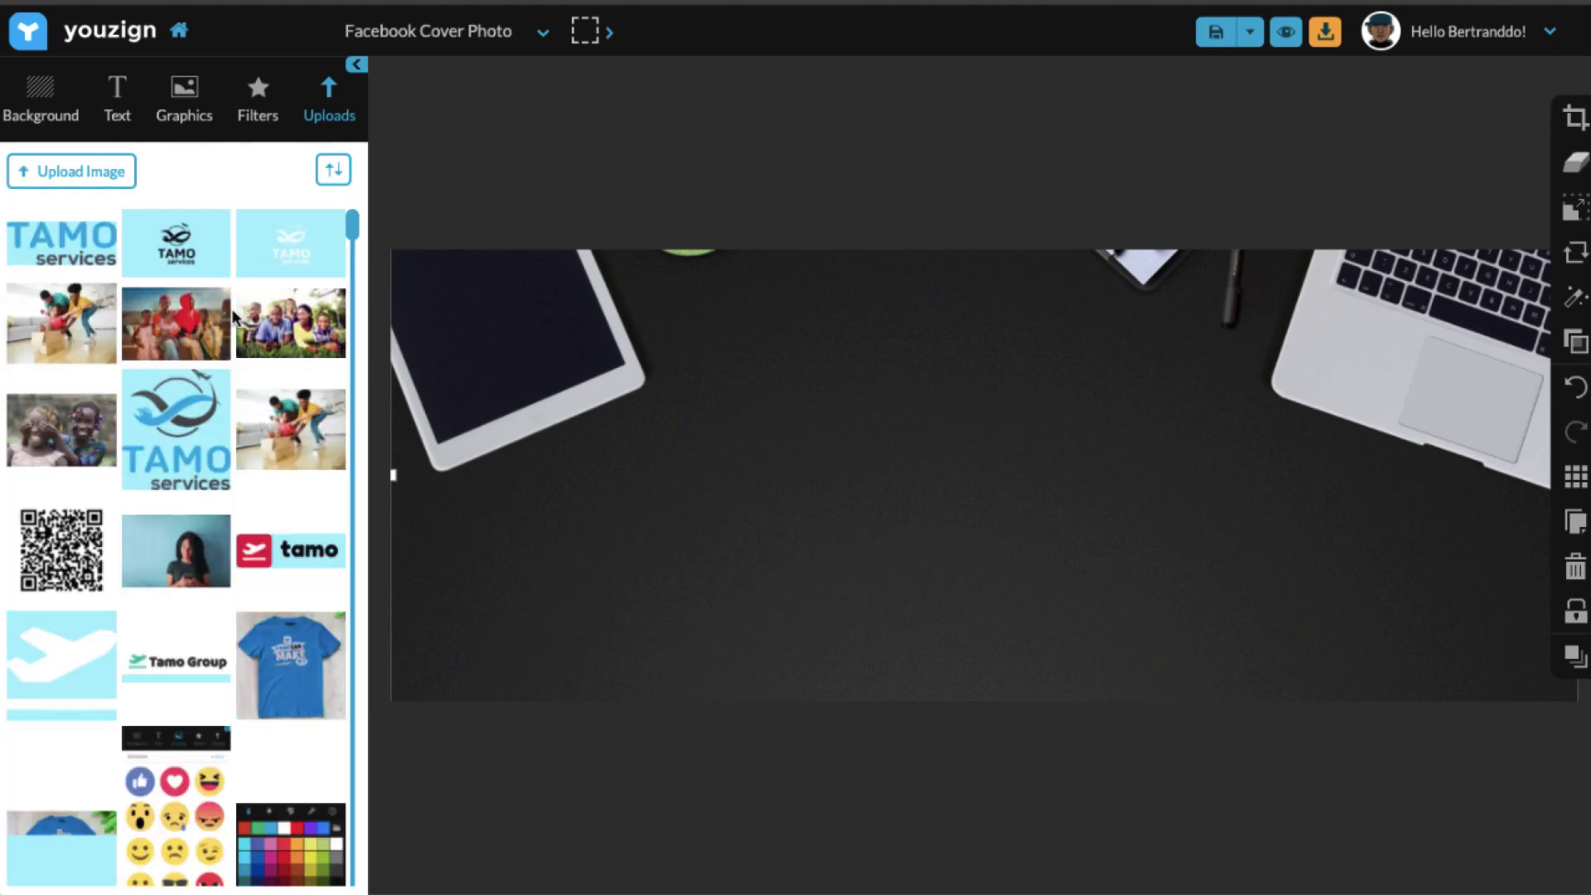
scroll(157, 468, down, 5)
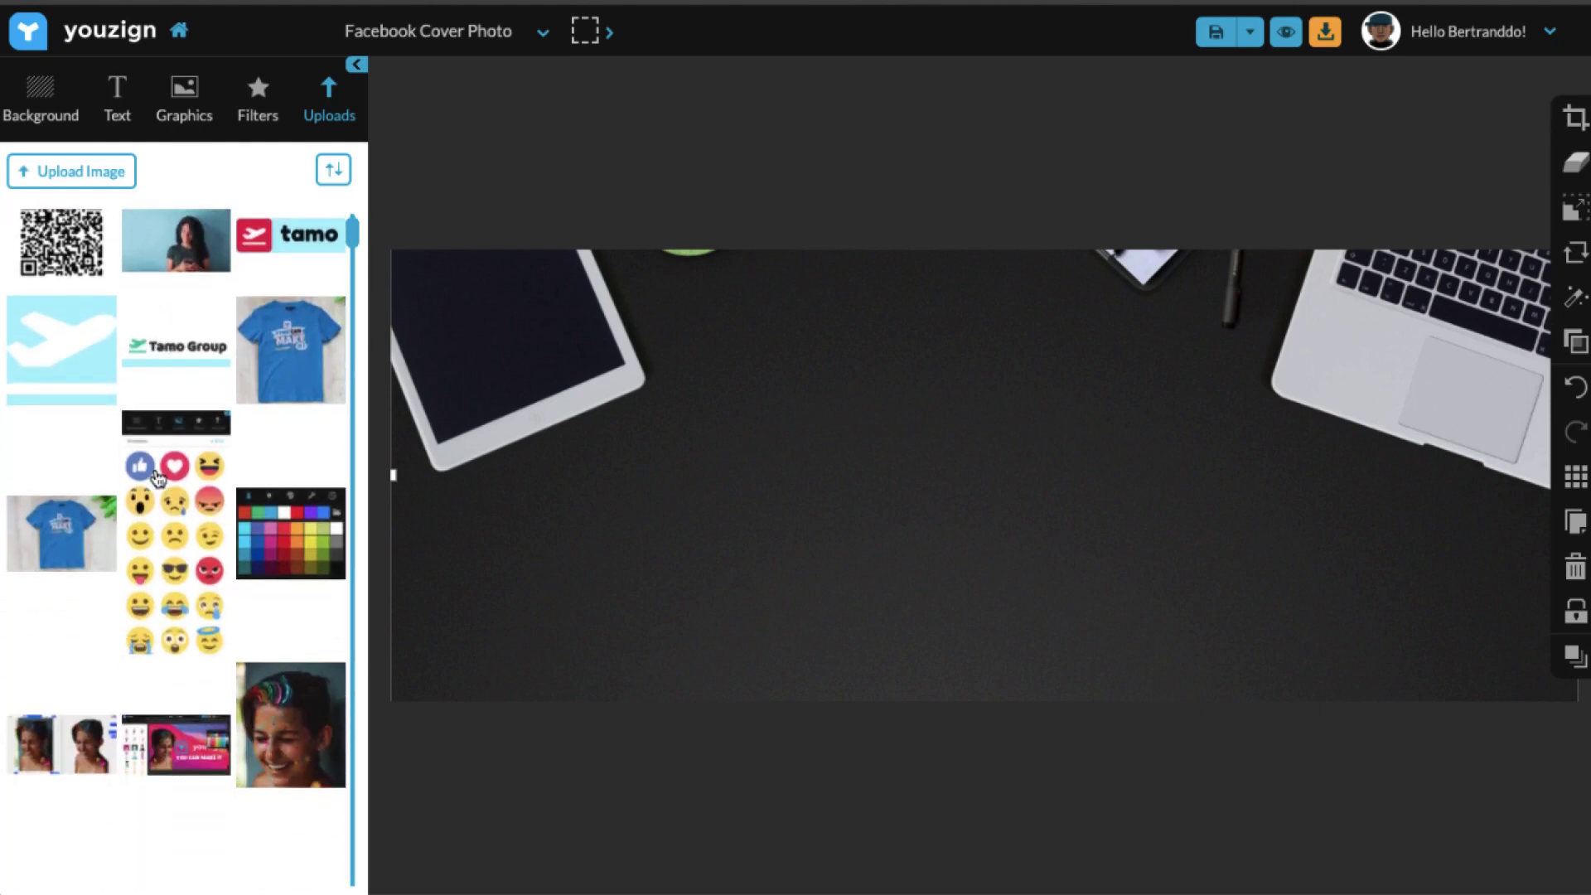
scroll(178, 578, down, 4)
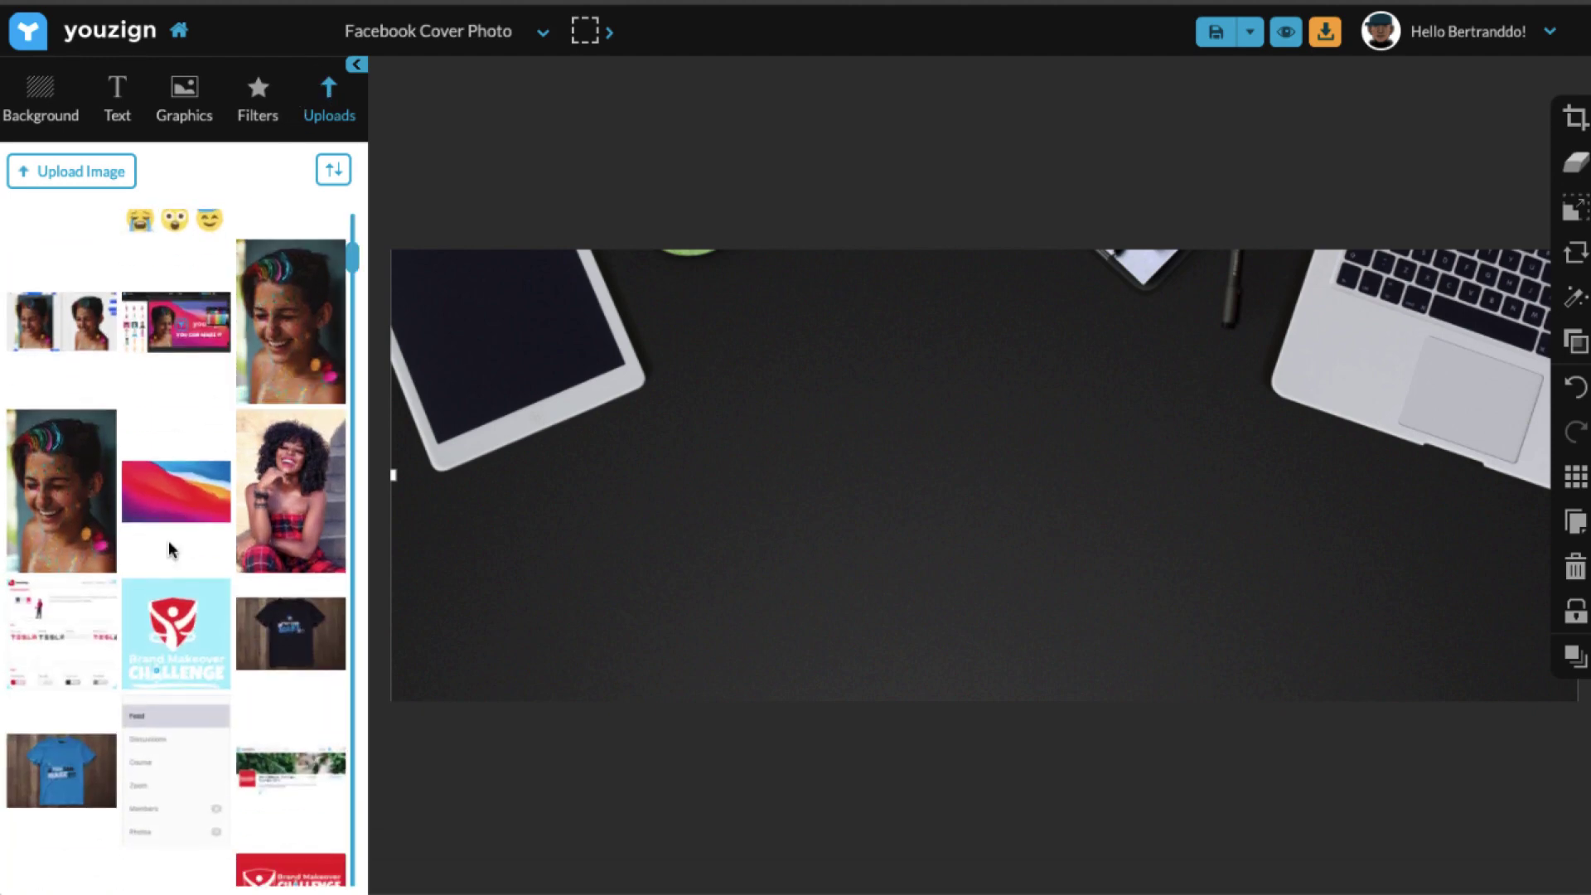
scroll(167, 549, down, 10)
scroll(171, 550, down, 8)
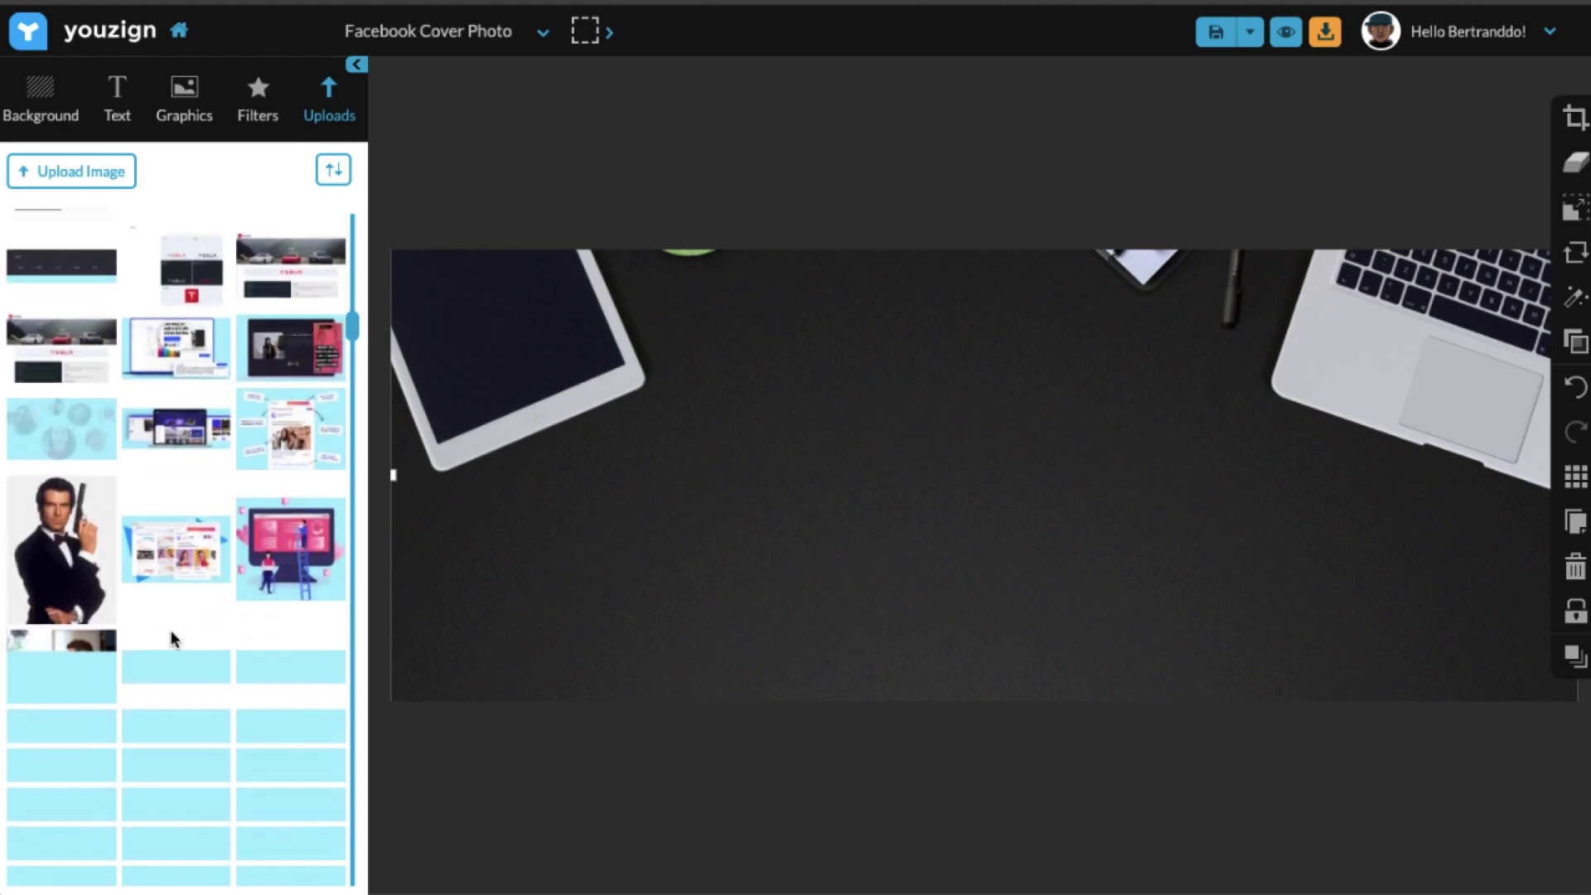
scroll(170, 638, down, 4)
scroll(148, 657, down, 10)
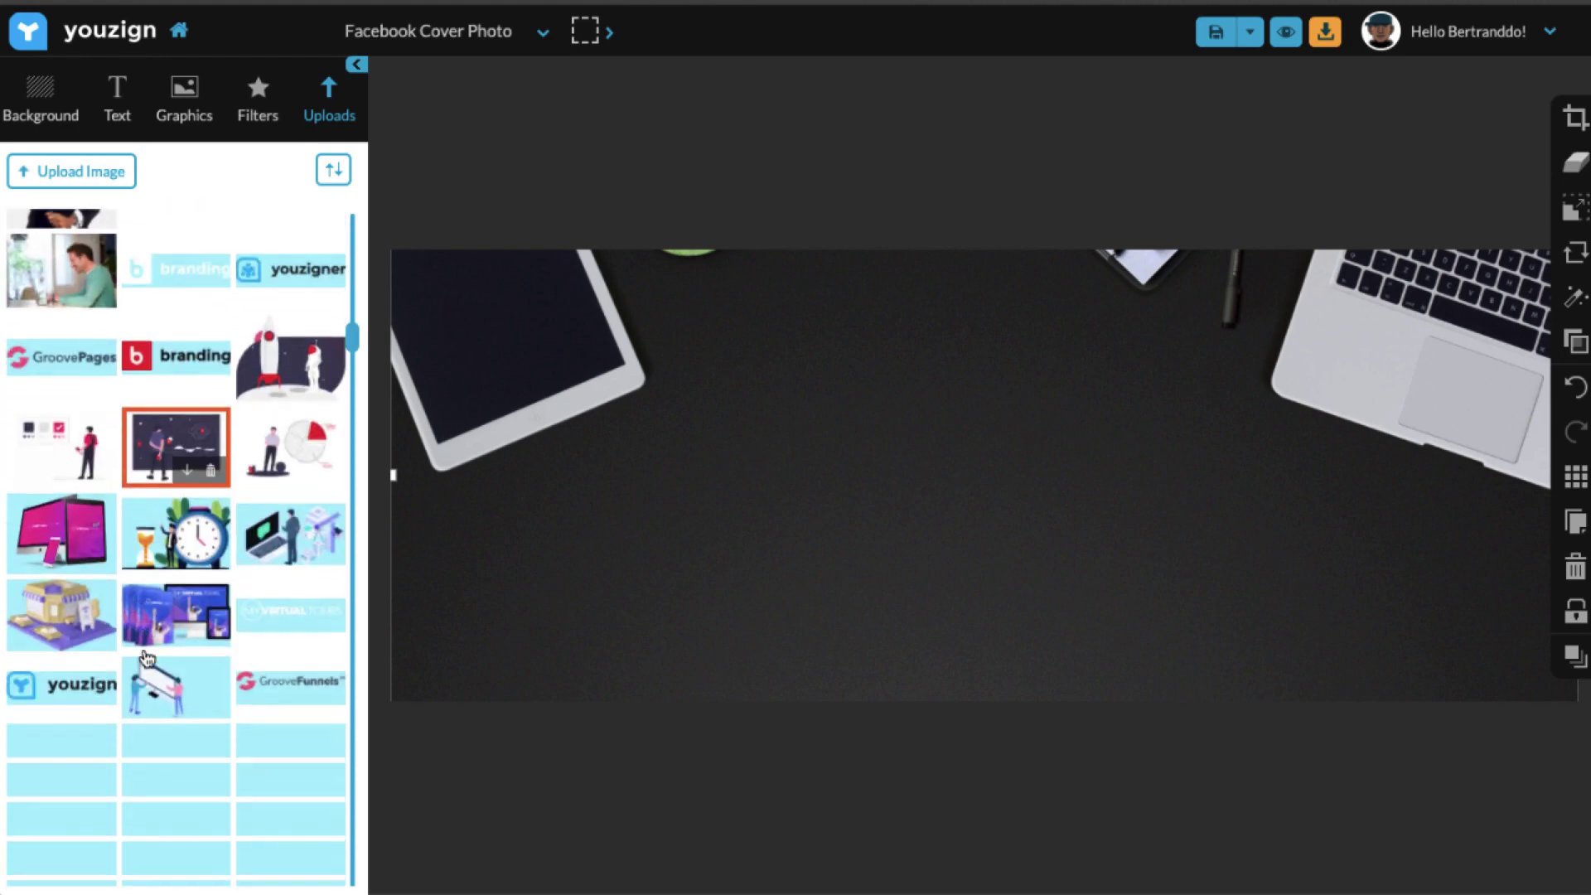
scroll(147, 658, down, 6)
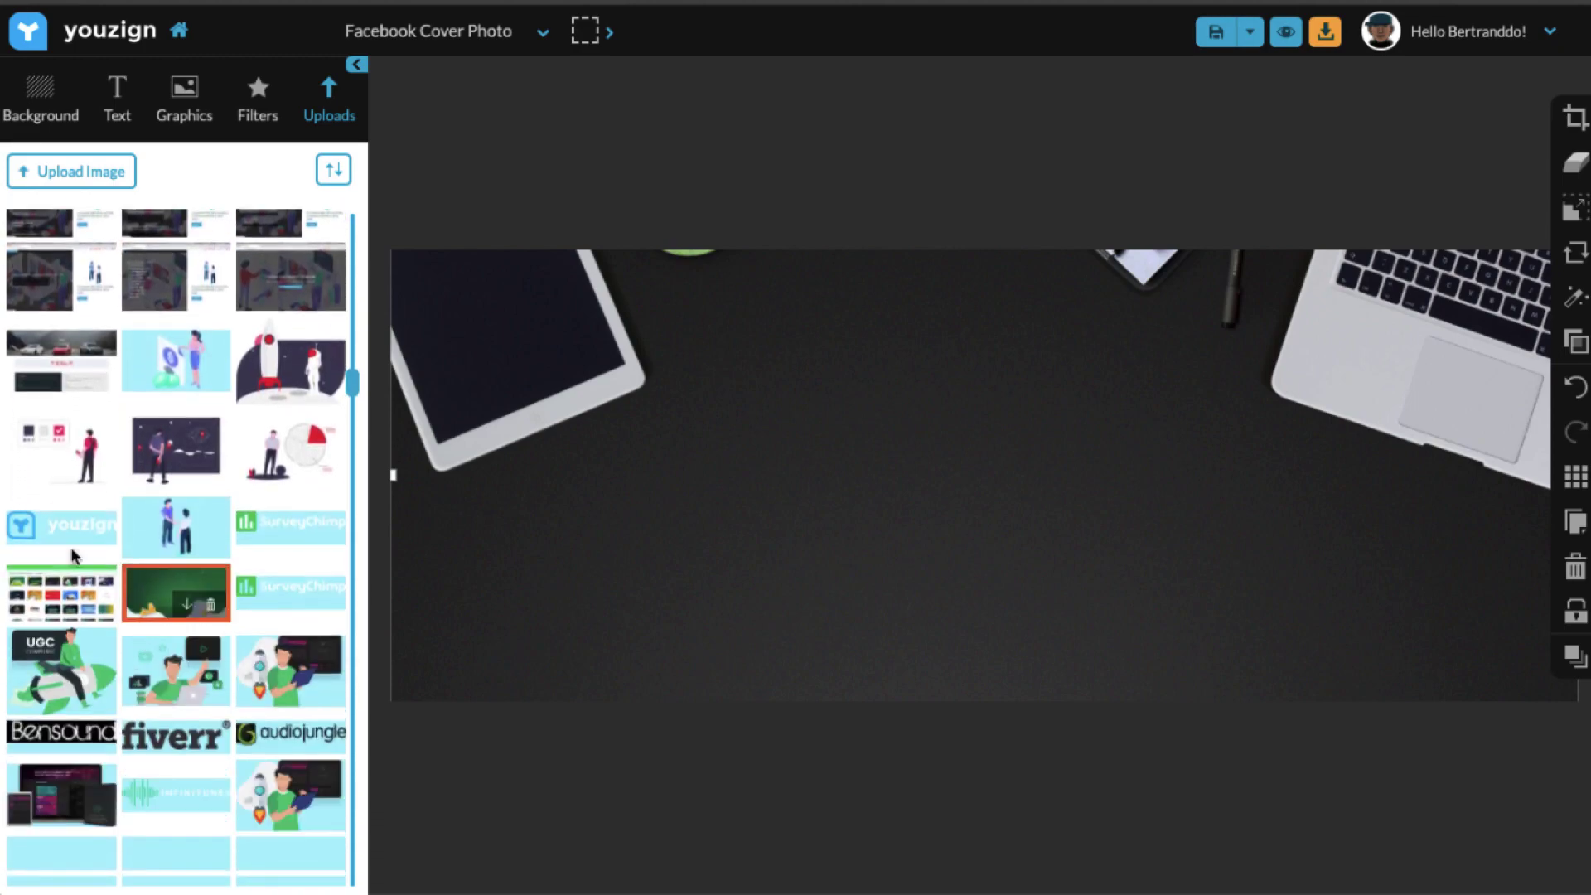
click(62, 525)
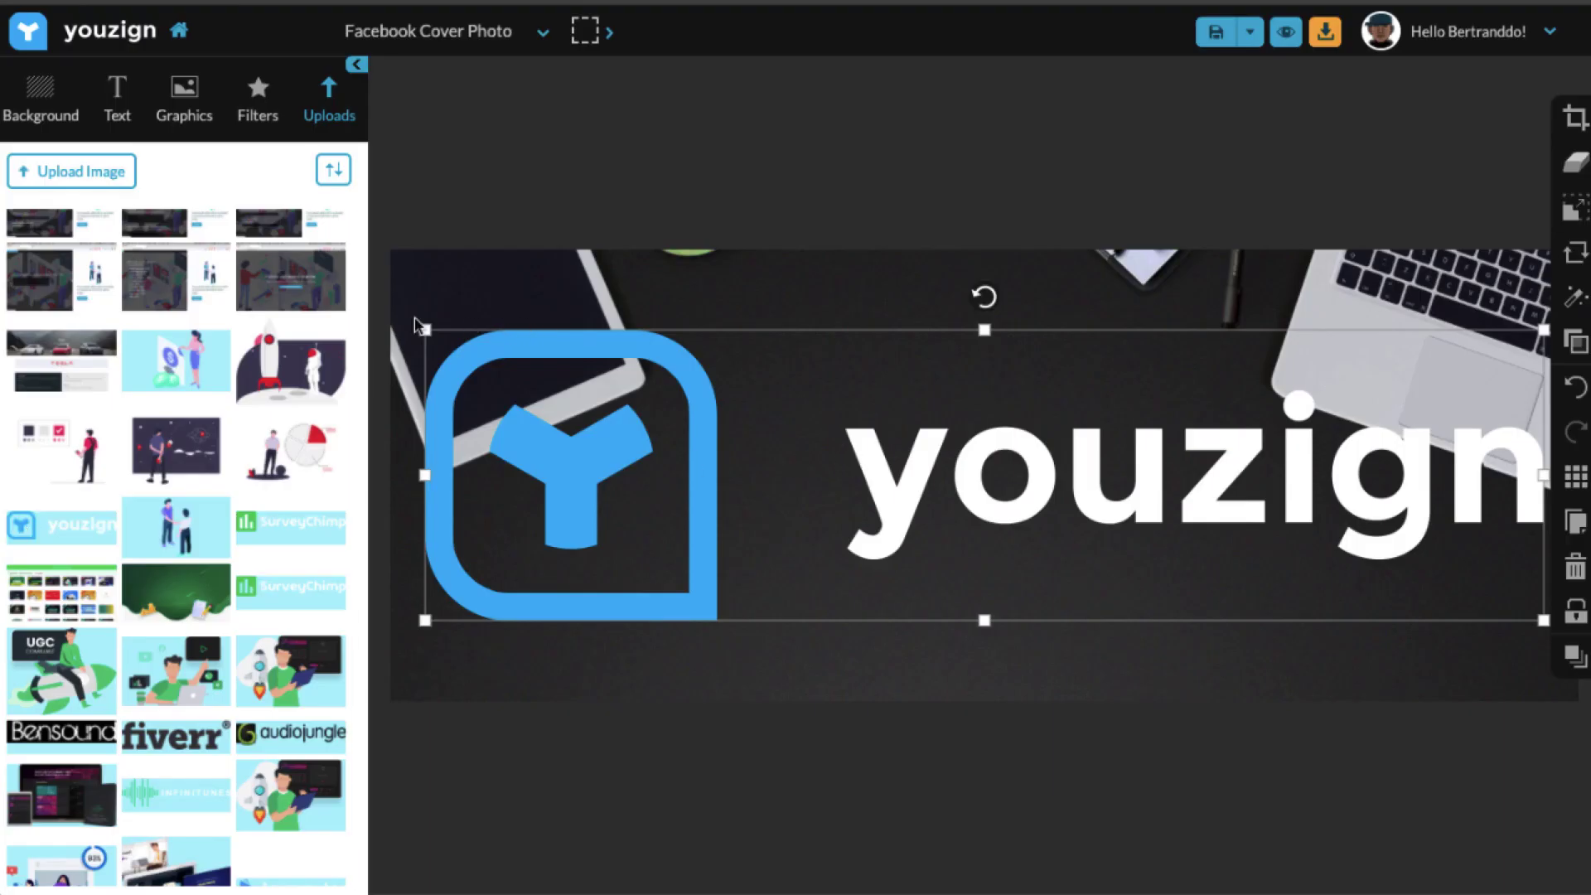
Shrink the logo and centre it between the tablet and laptop.
drag(425, 332, 688, 404)
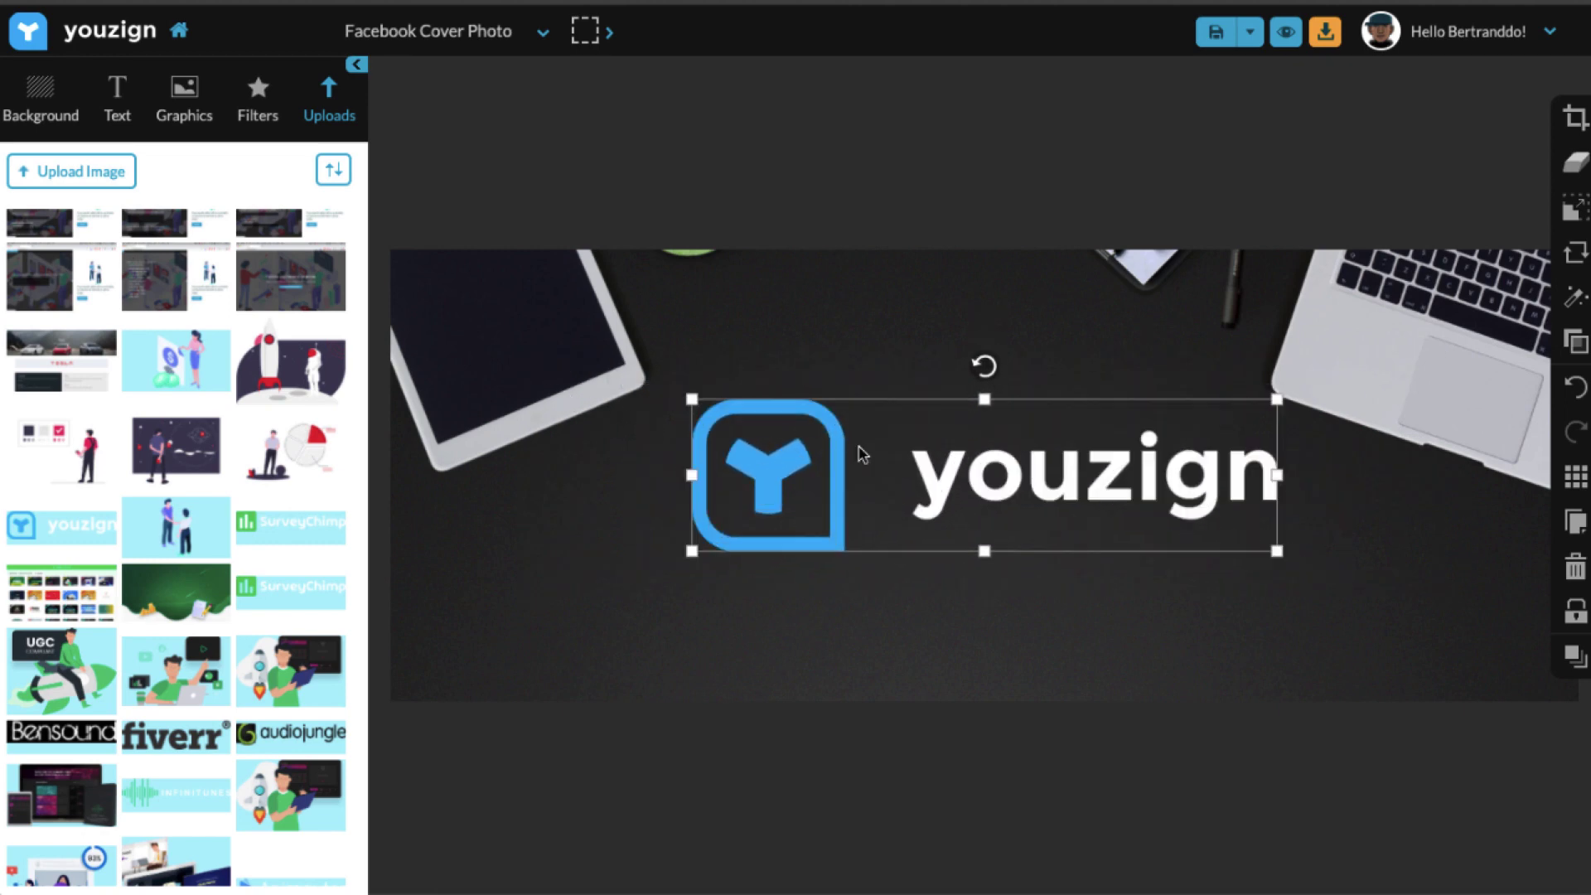
drag(862, 454, 831, 450)
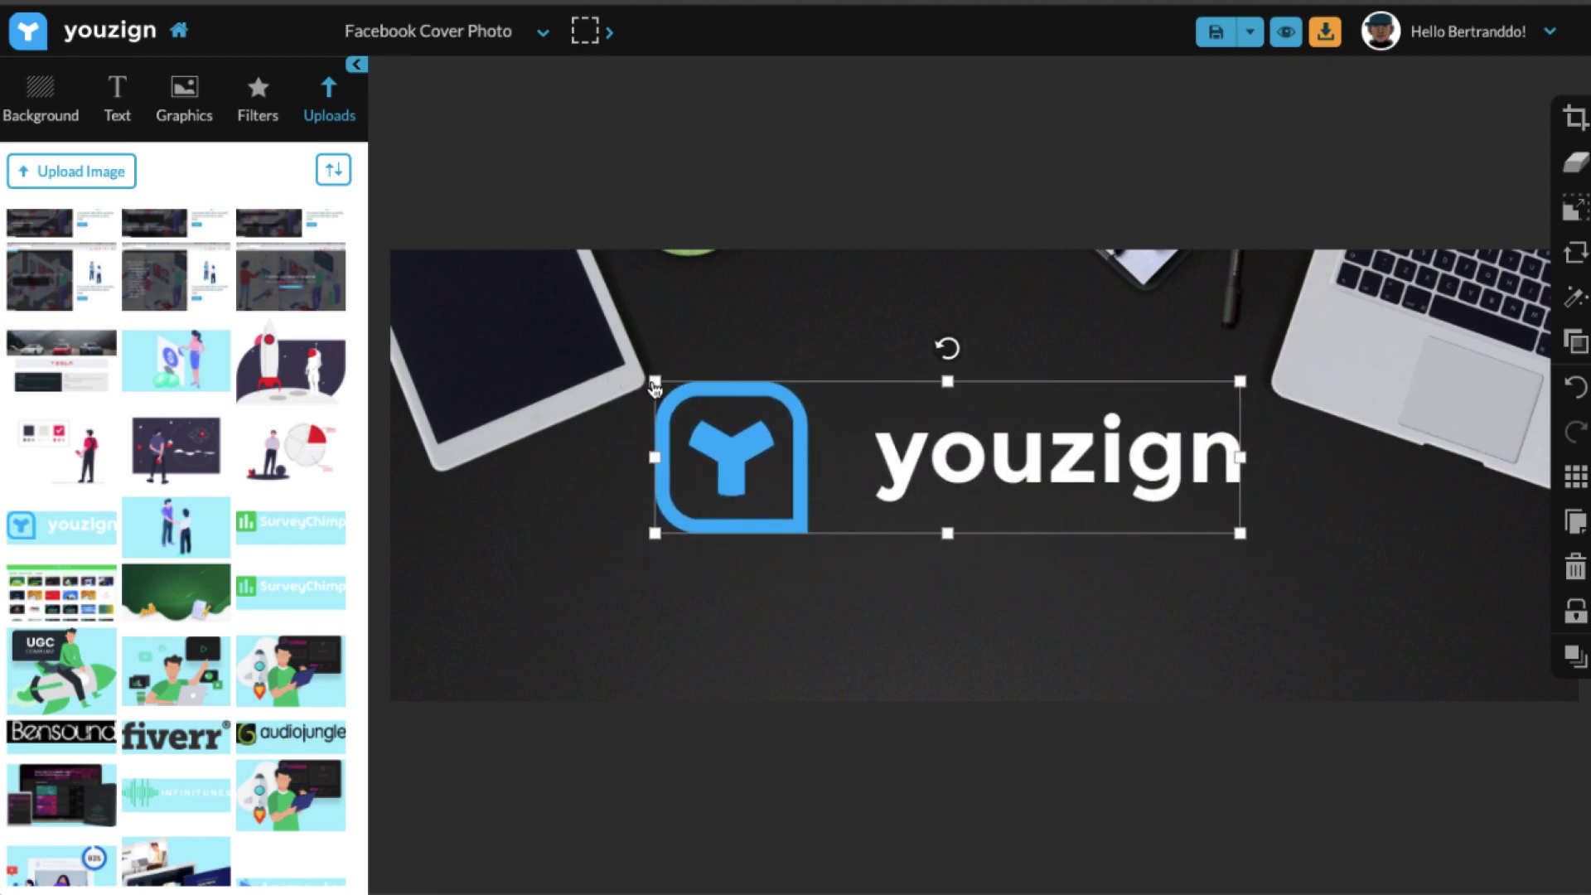
drag(654, 386, 711, 397)
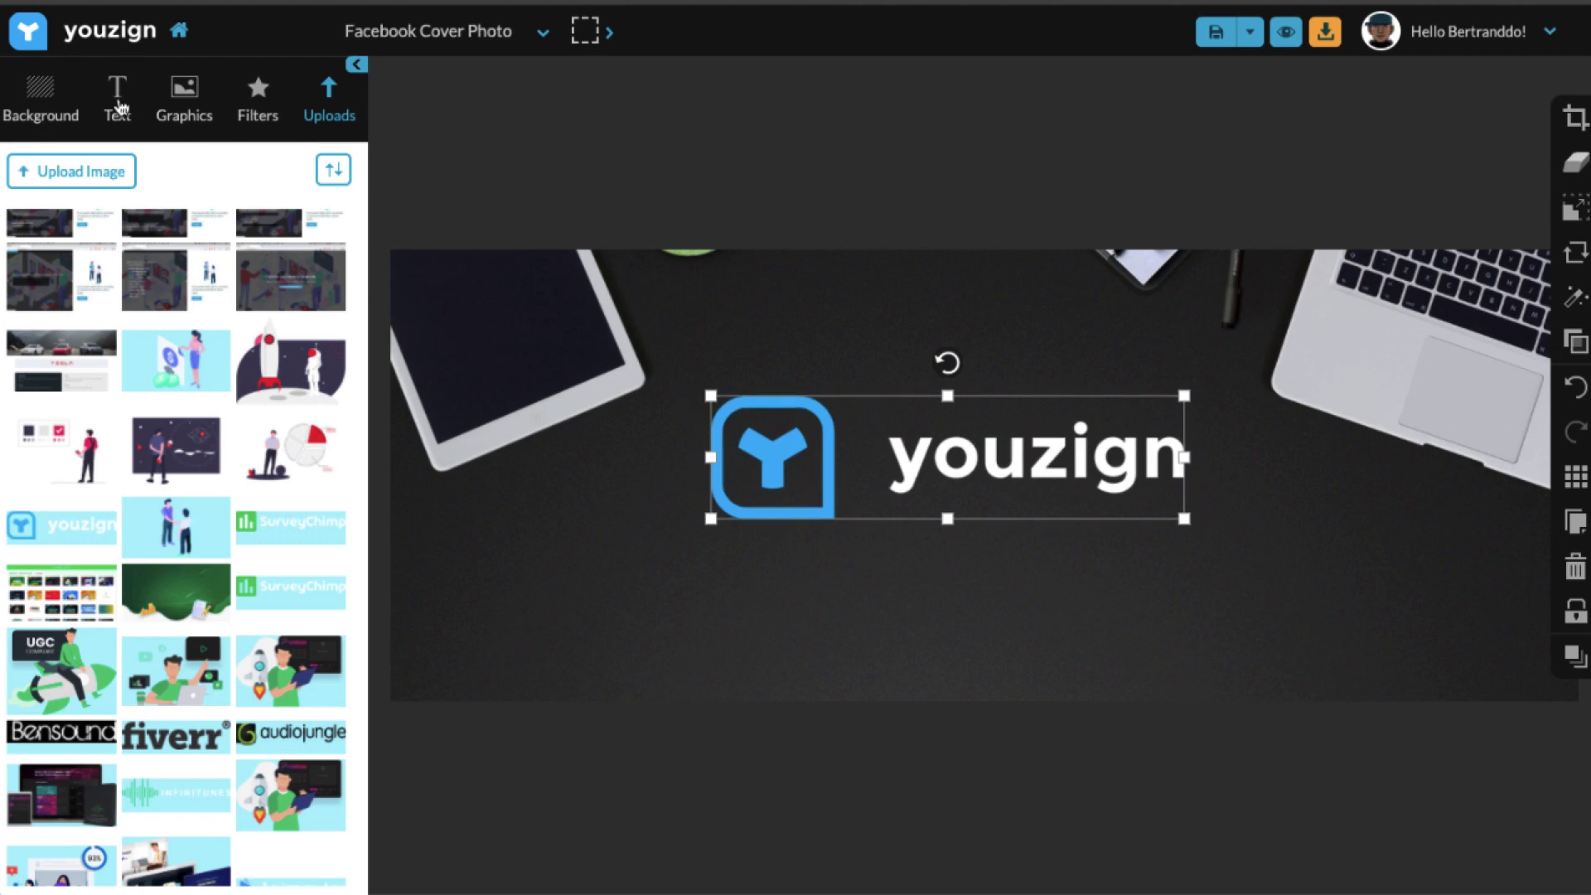
Add a white headline text box below the logo.
click(120, 106)
click(116, 227)
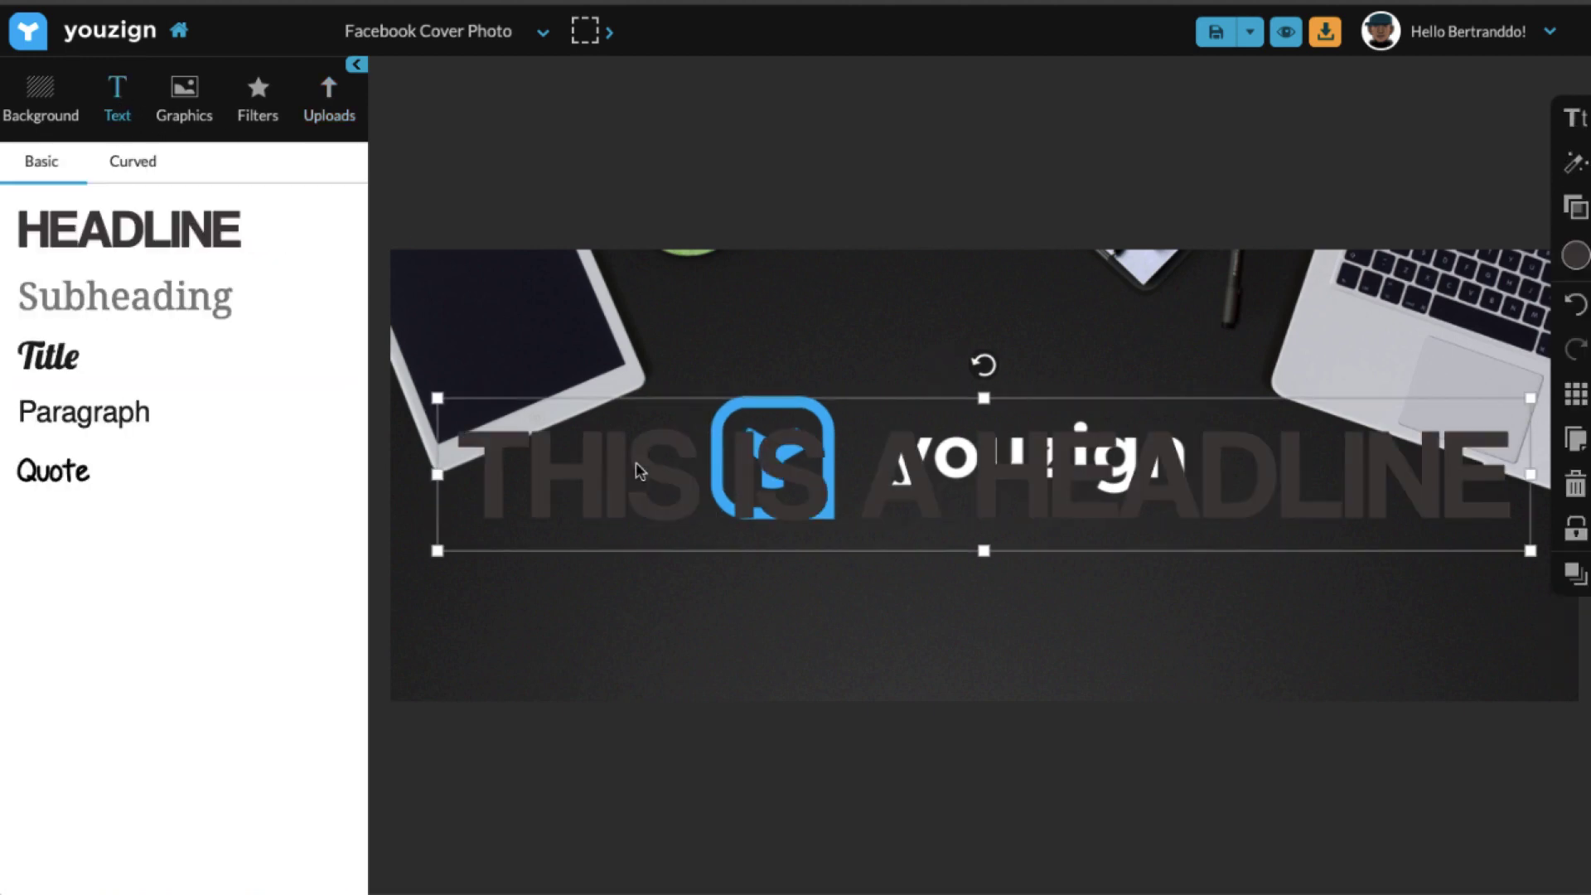
drag(638, 471, 639, 575)
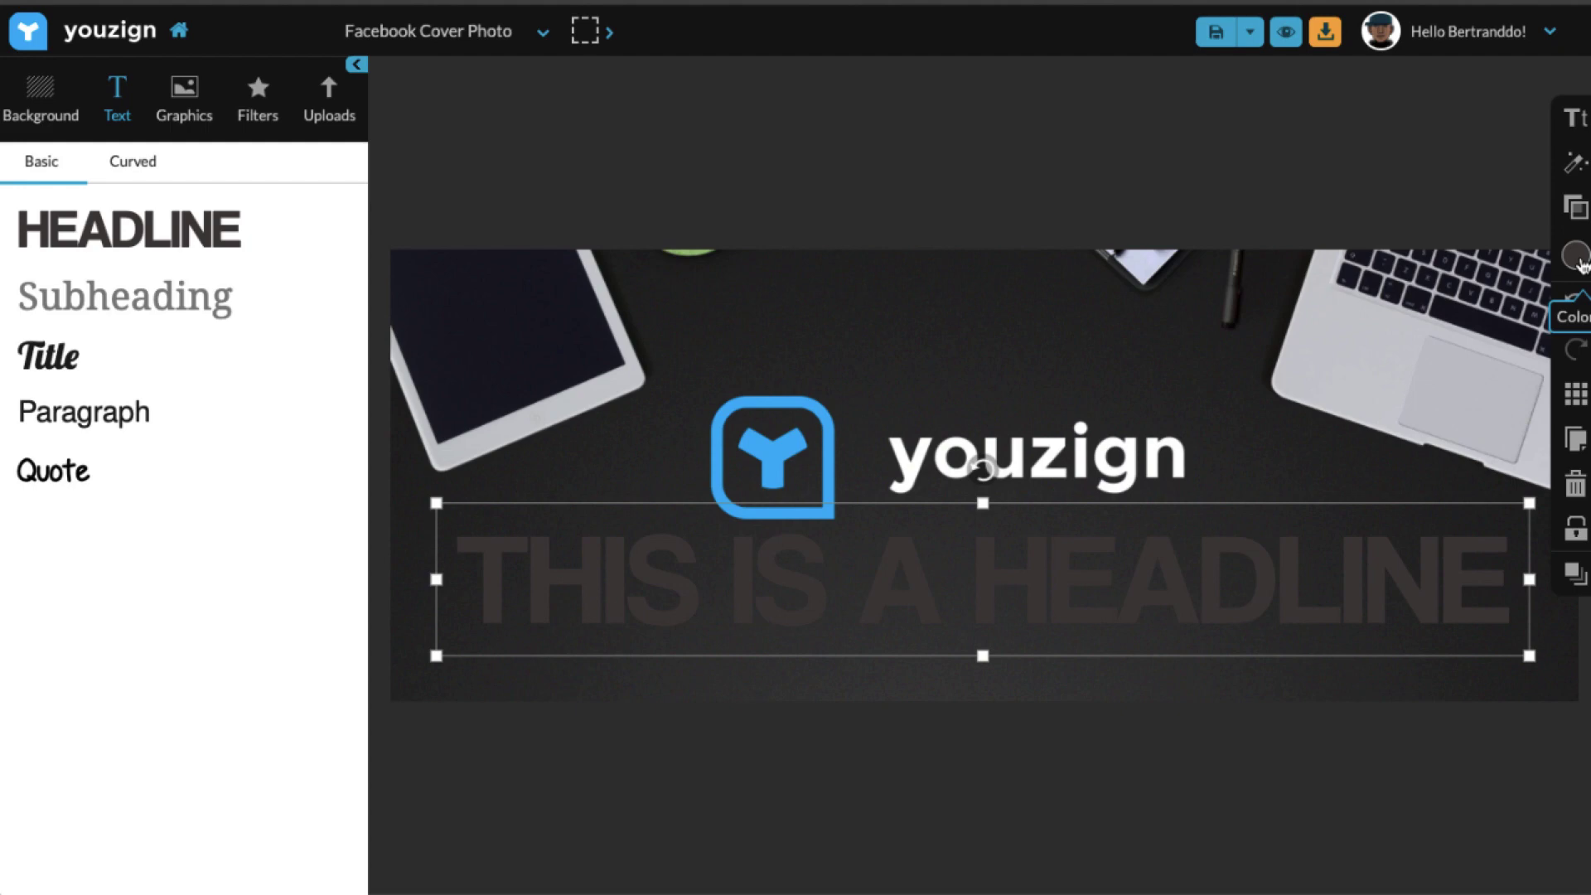
click(1573, 259)
click(1390, 328)
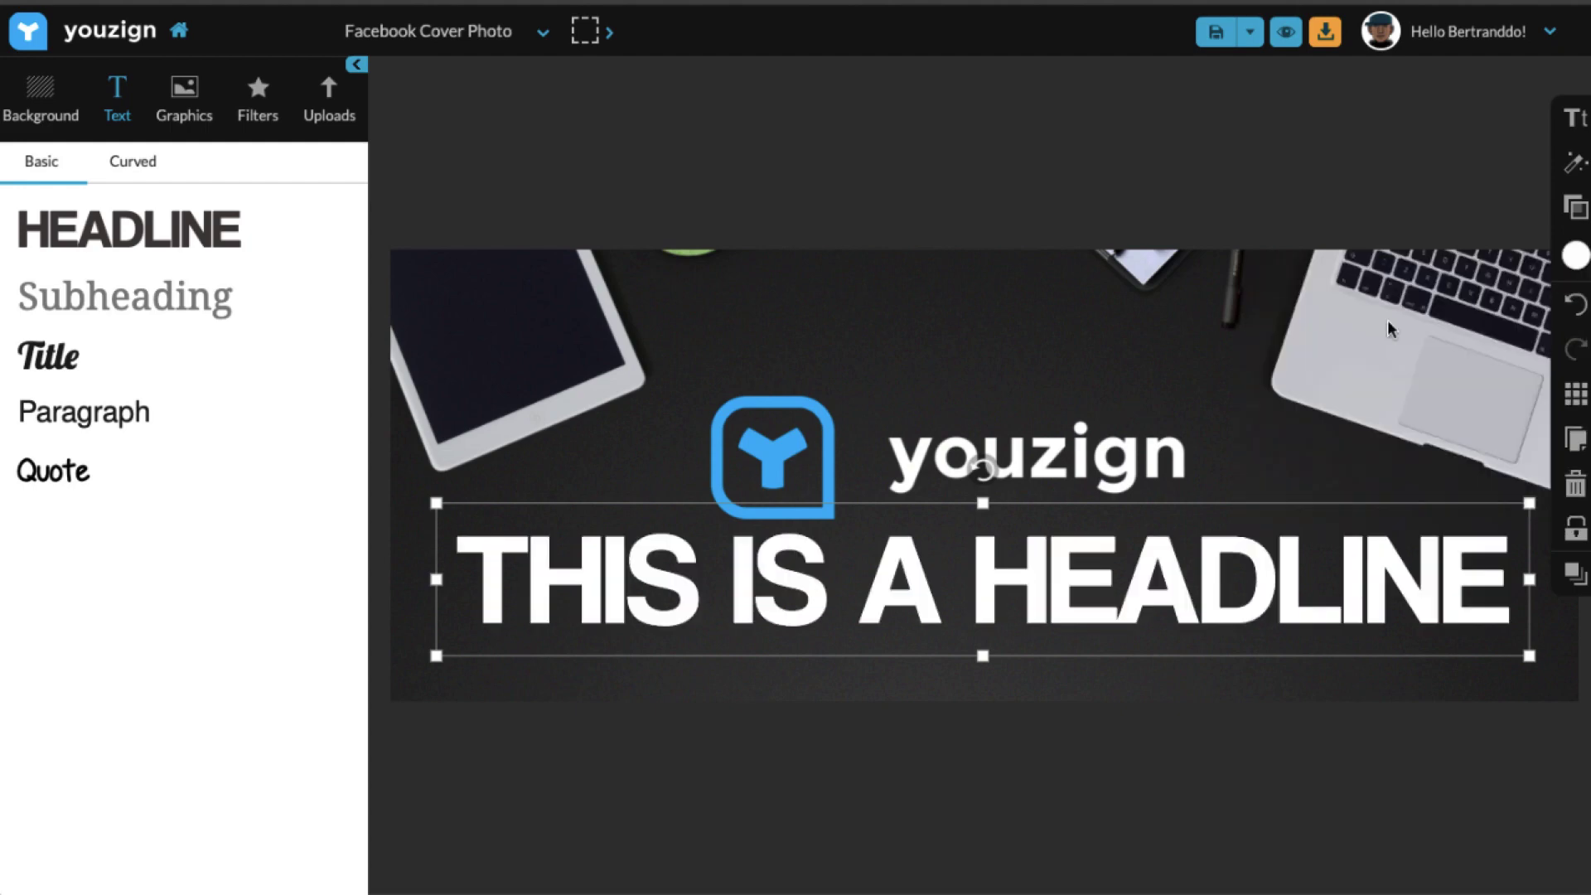
Change the headline to 'you can make it' and scale it down to fit under the logo.
double_click(998, 584)
text(you can make it)
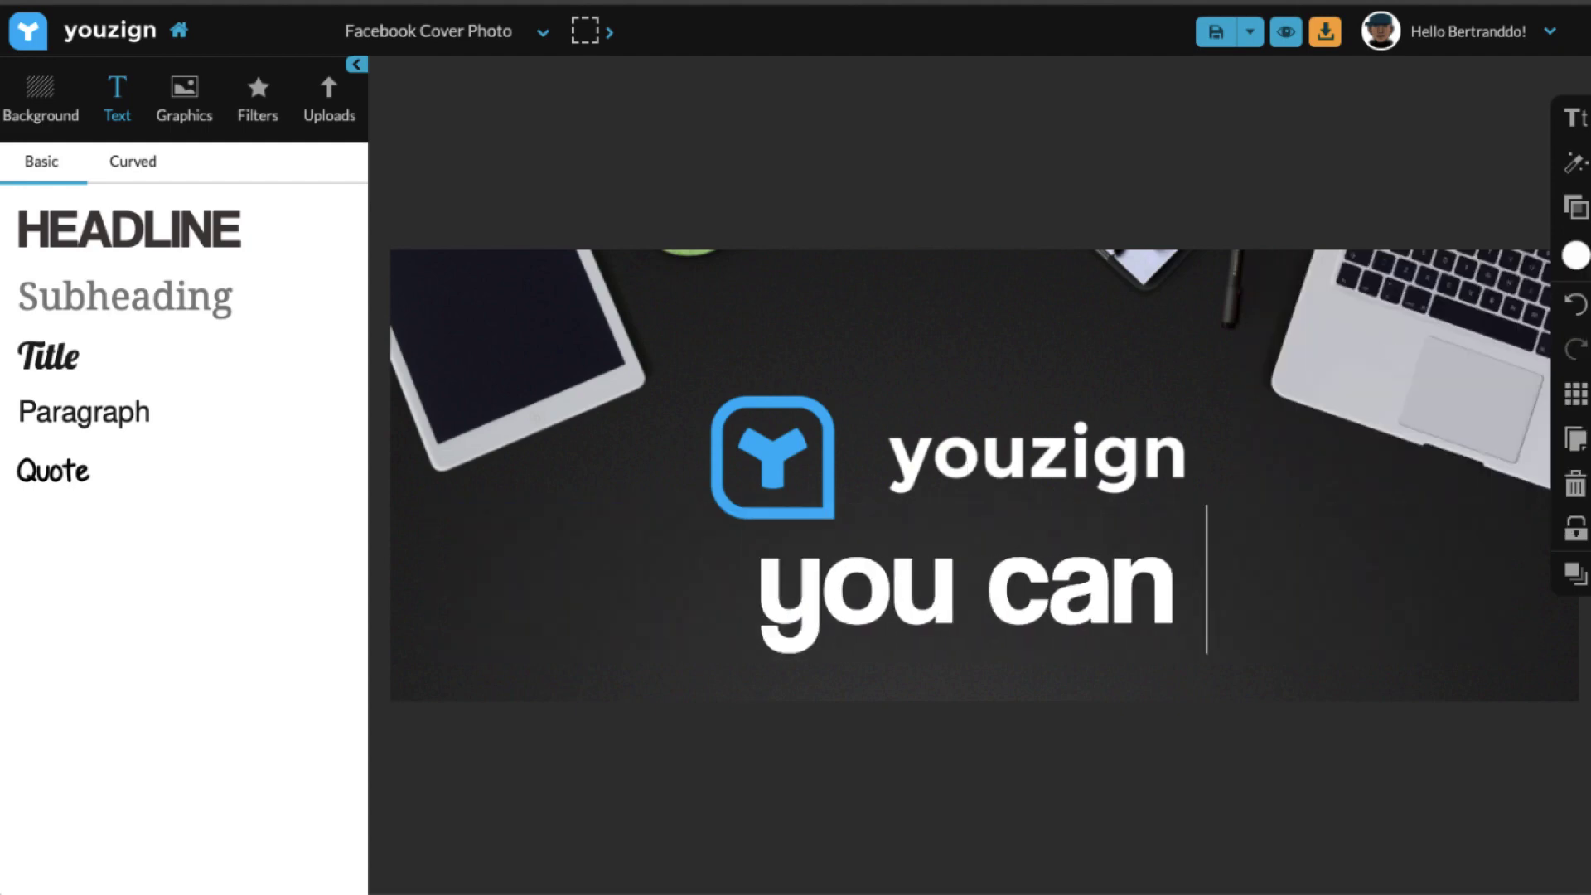
click(768, 439)
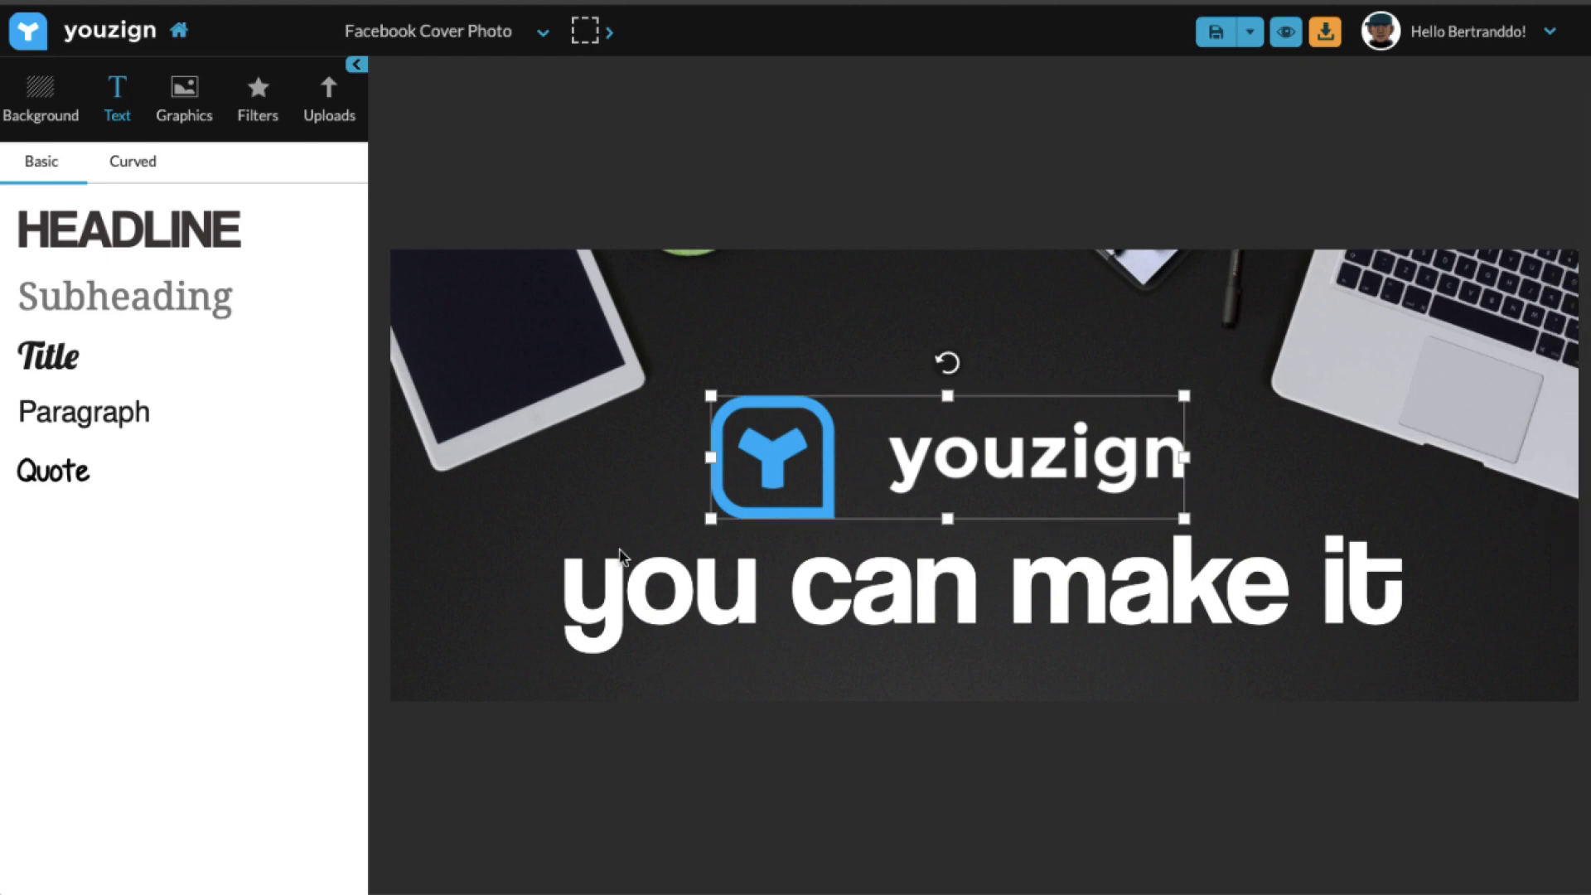
click(624, 558)
drag(437, 507, 507, 537)
drag(1196, 574, 1173, 564)
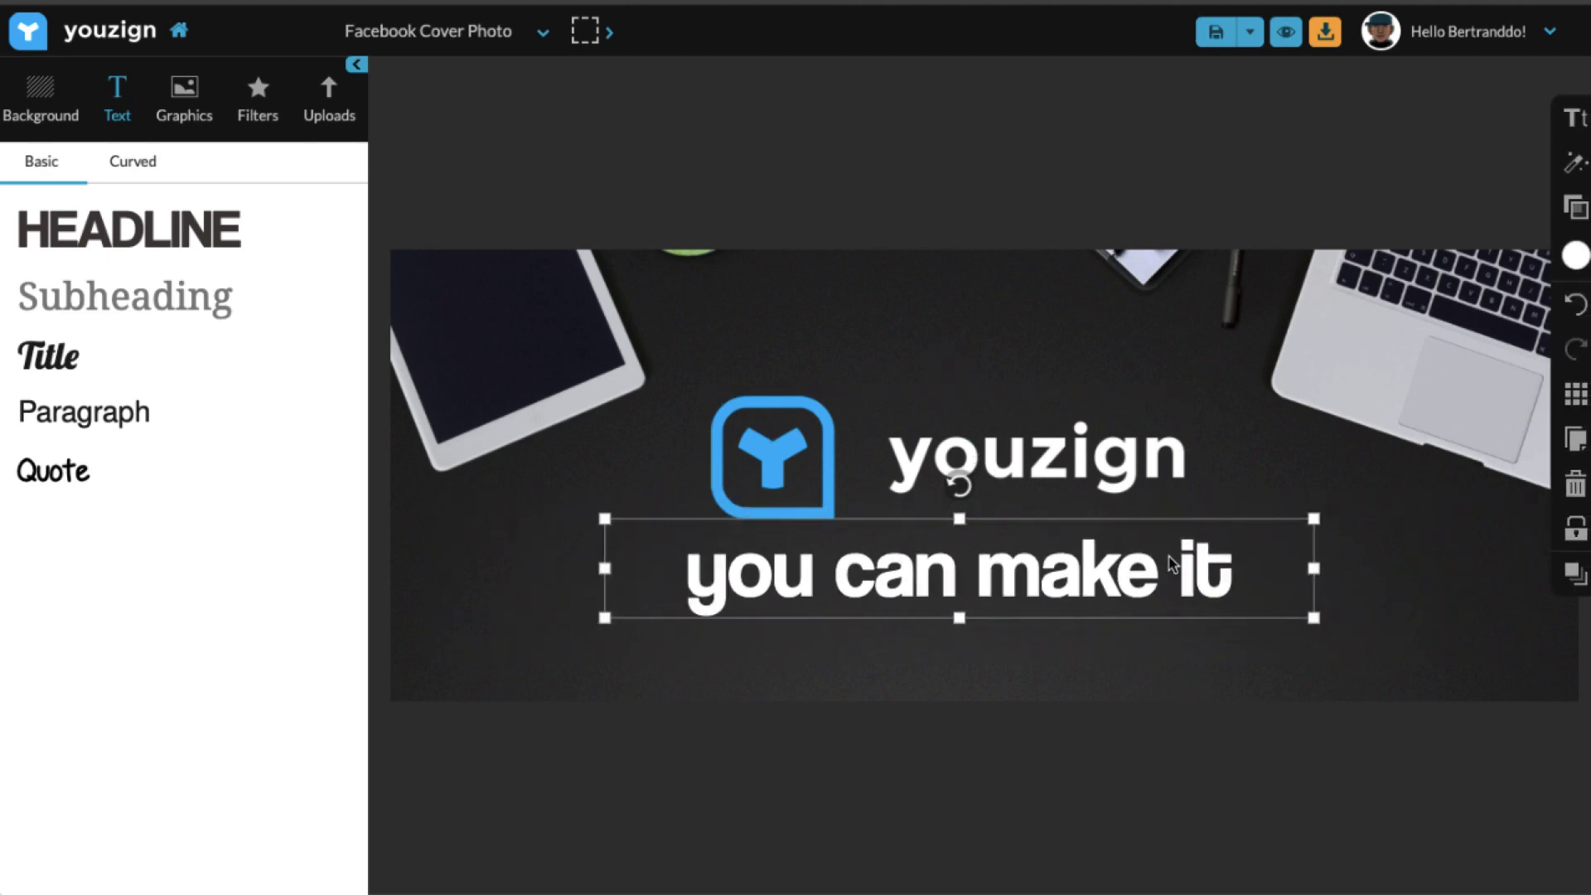
Switch the tagline font to Montserrat and shrink its text box slightly.
click(1577, 119)
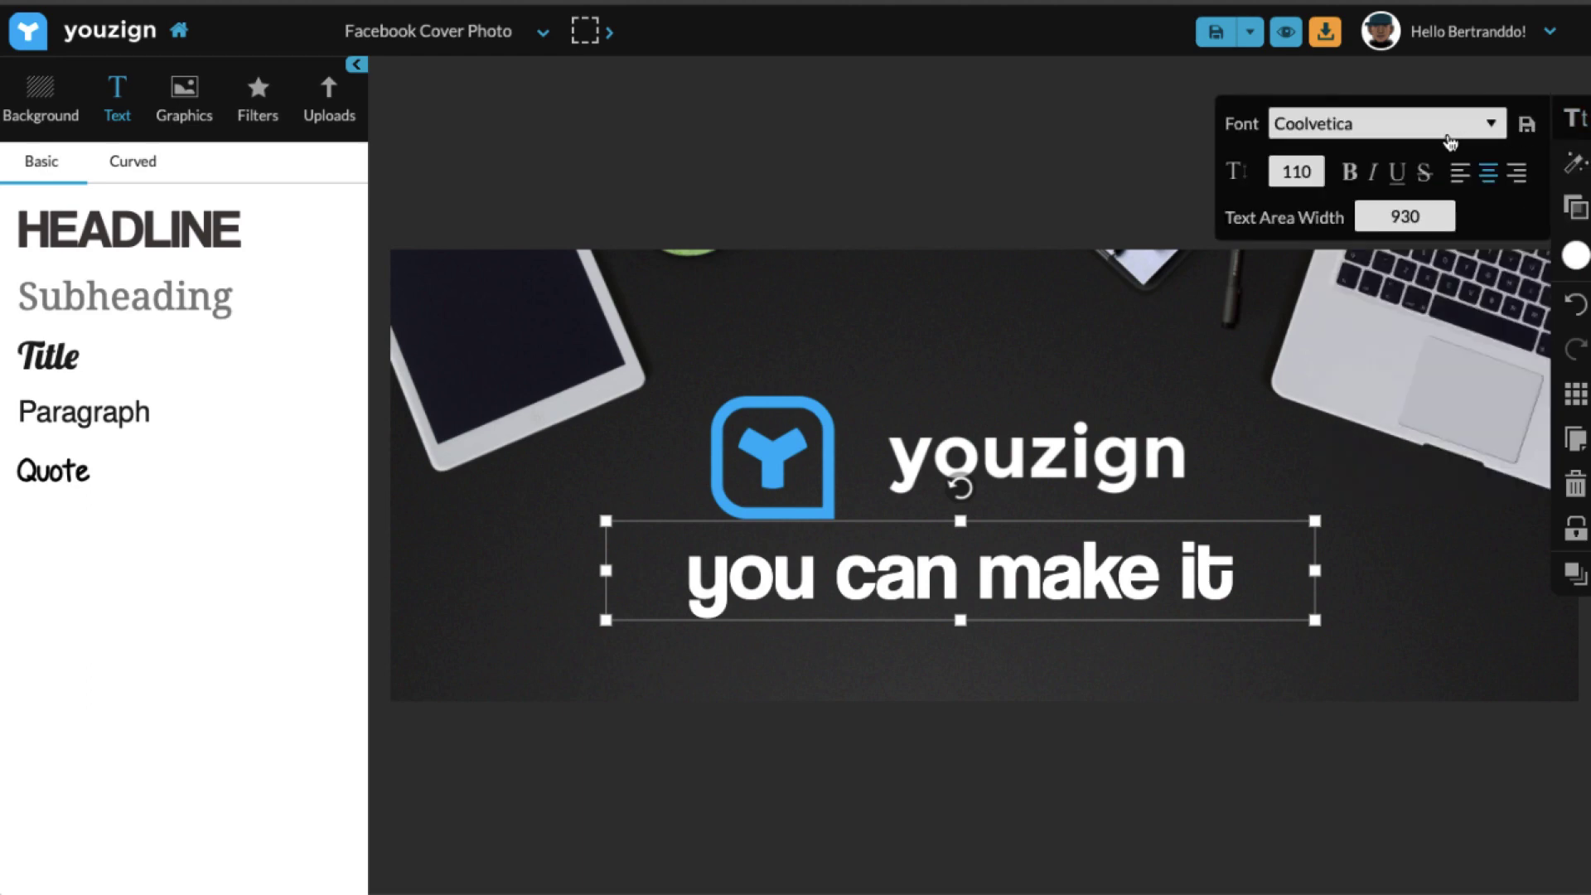
click(1446, 131)
scroll(1420, 522, down, 4)
scroll(1420, 520, down, 15)
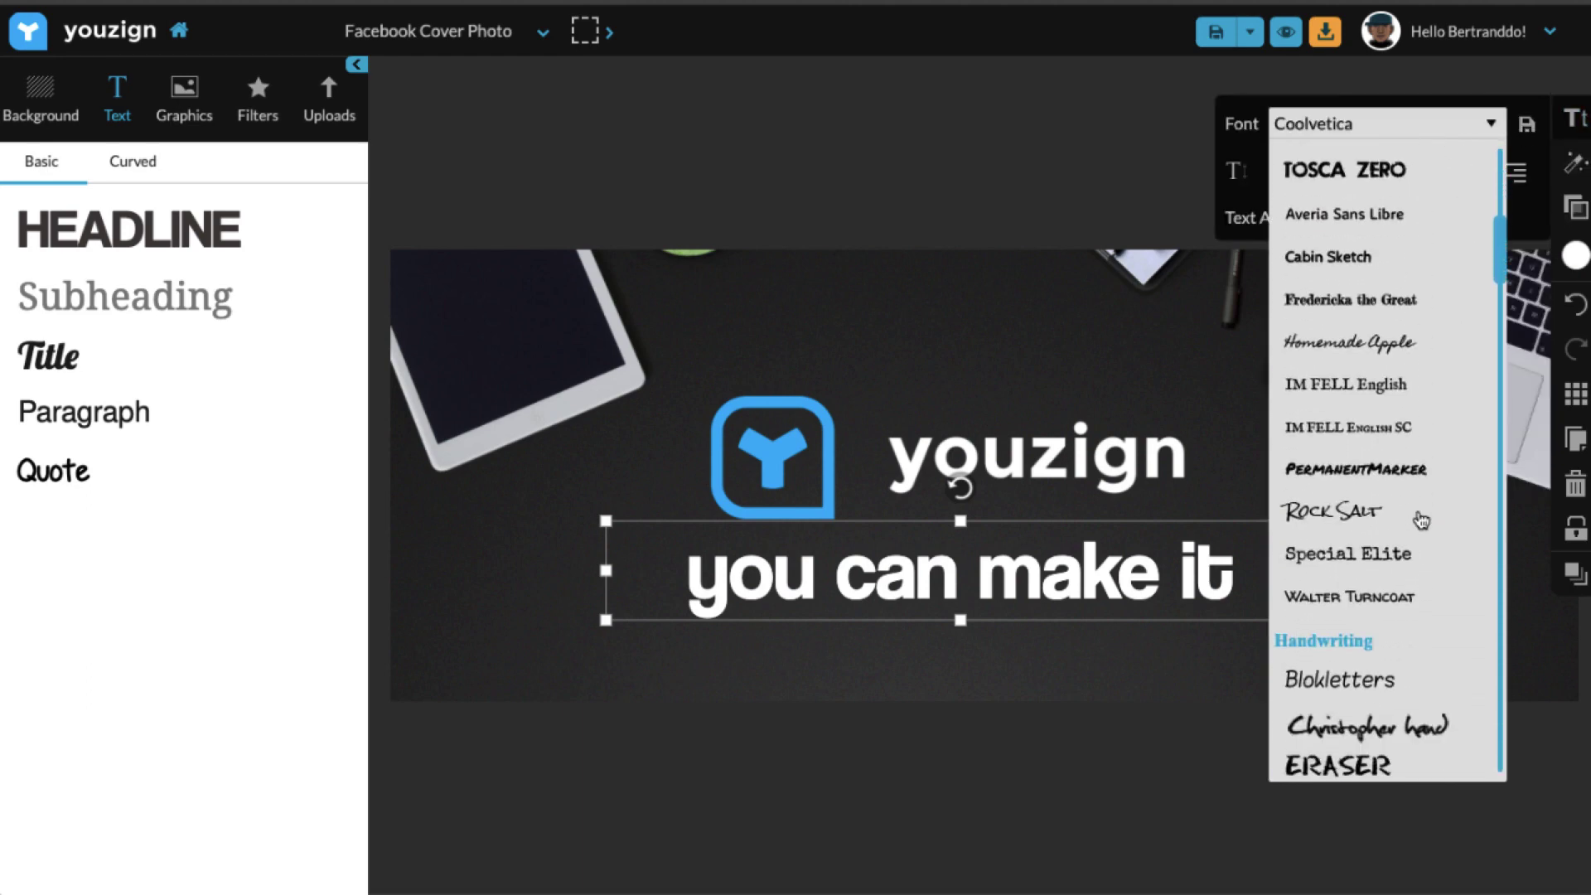
scroll(1420, 520, down, 12)
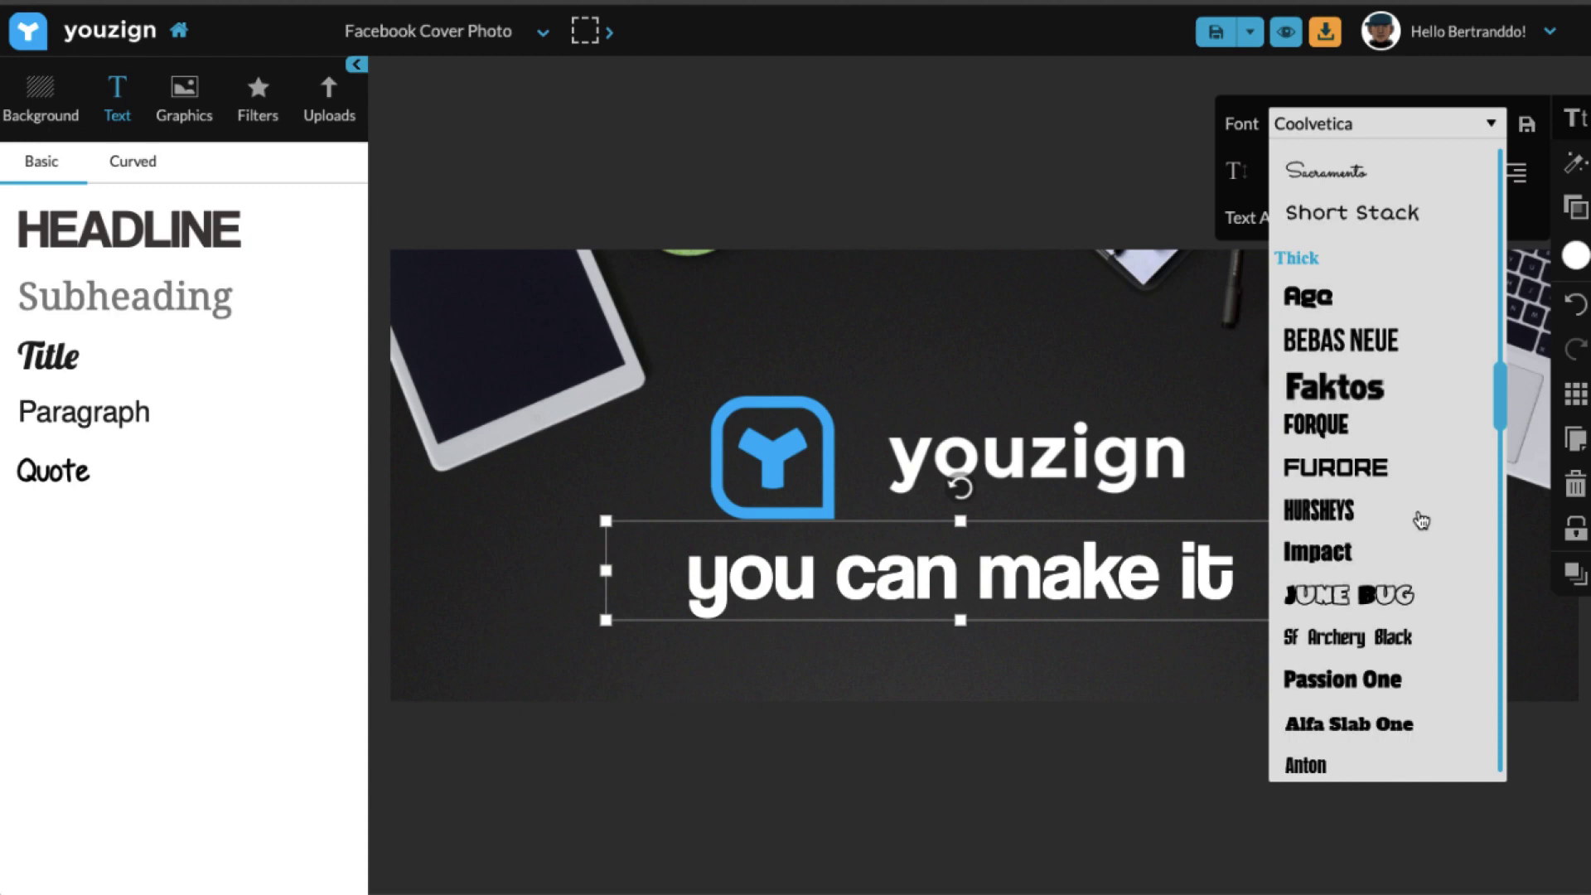
scroll(1325, 560, down, 10)
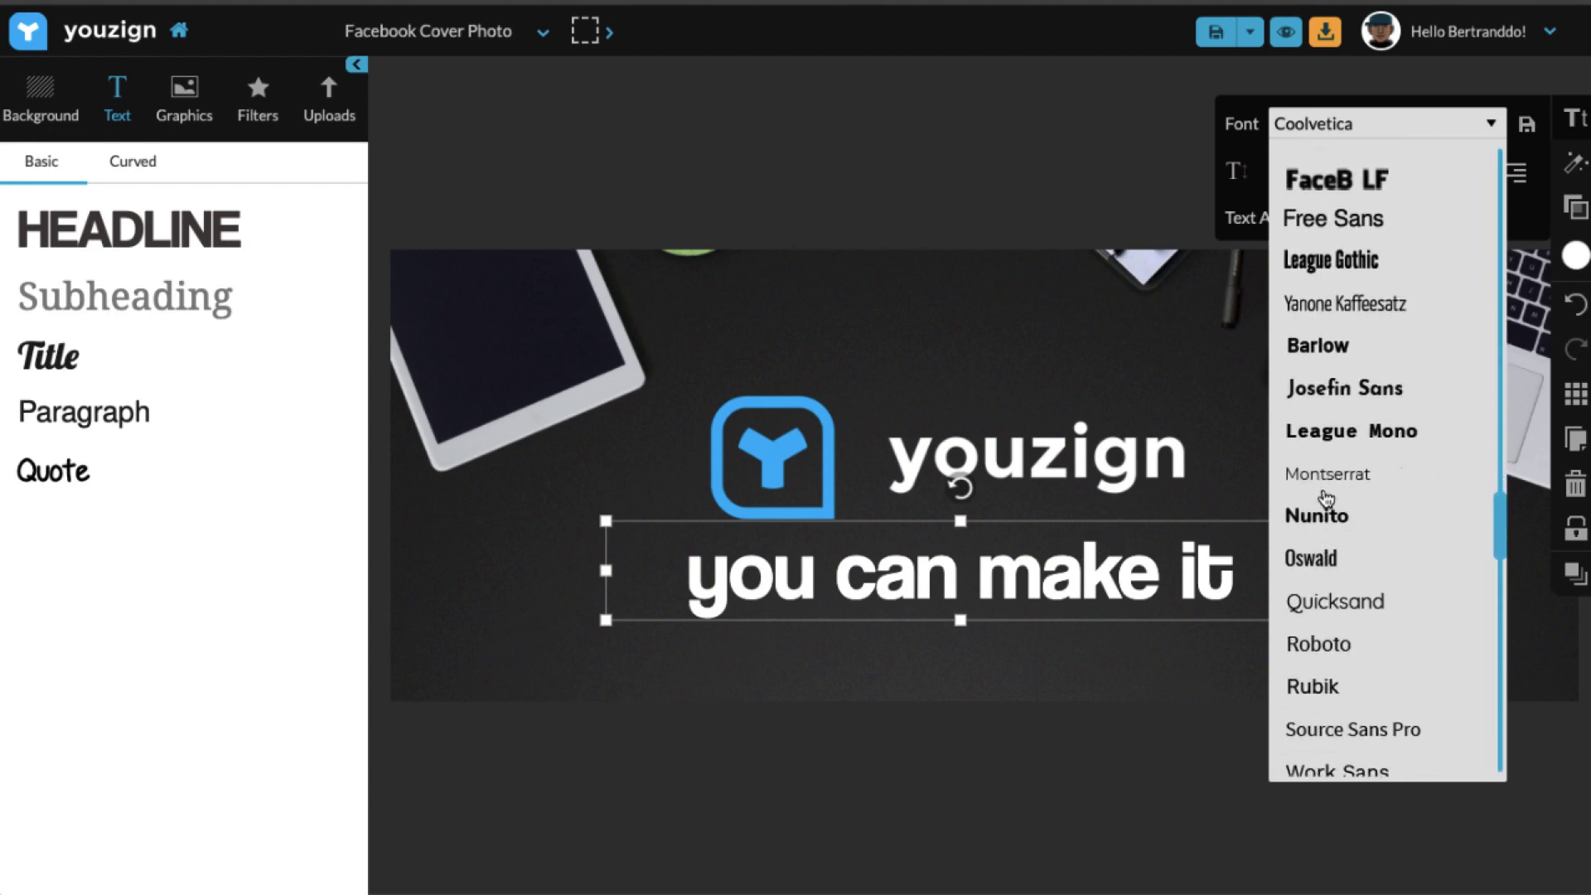
click(1323, 469)
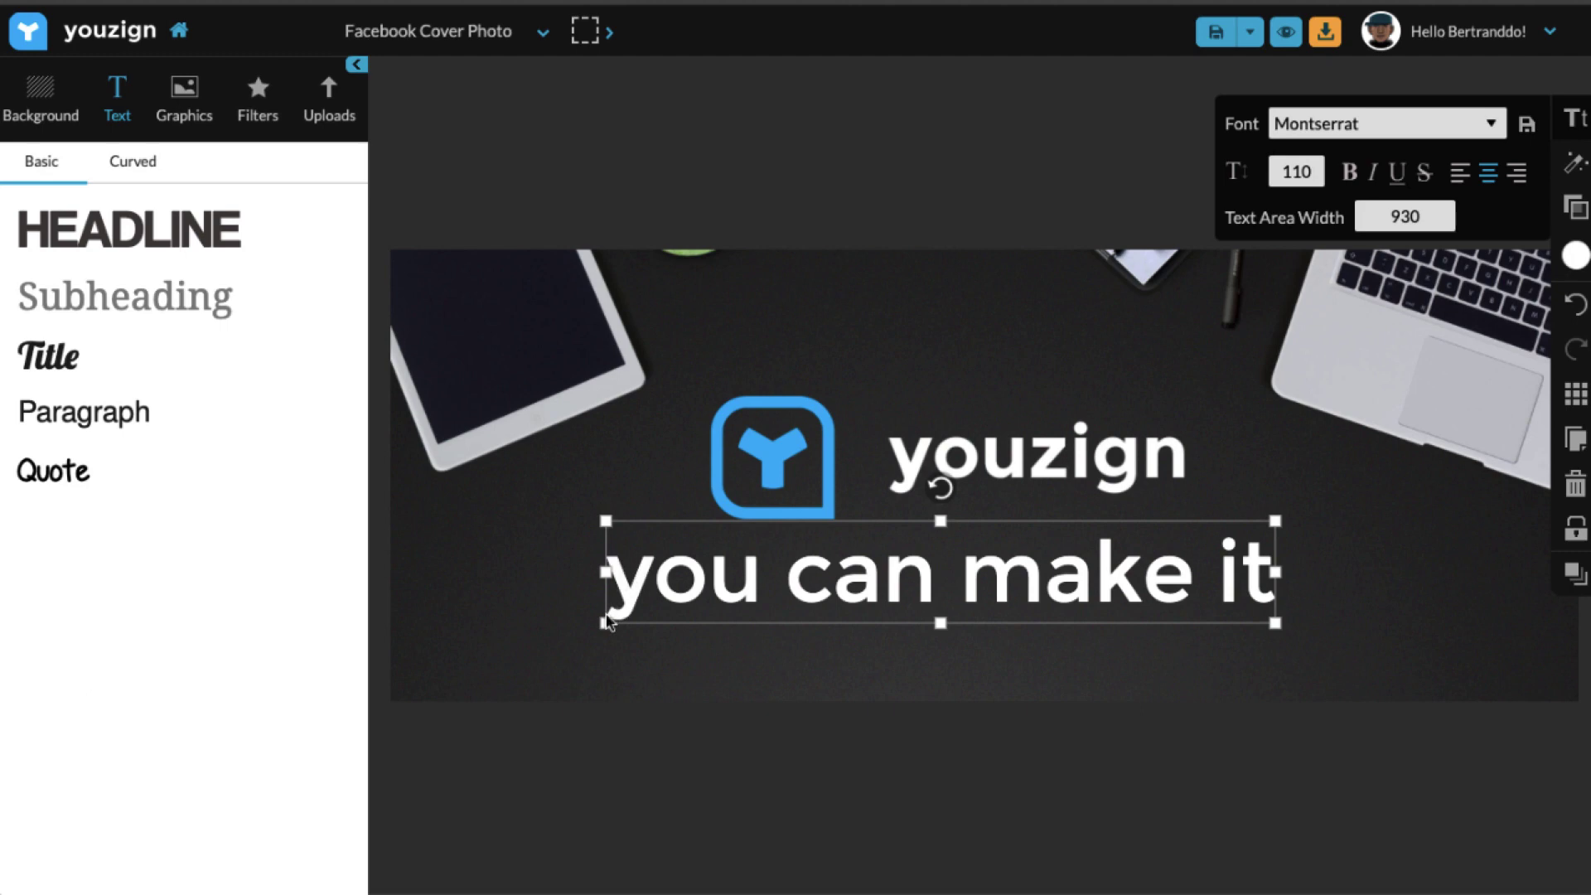
drag(606, 632, 785, 579)
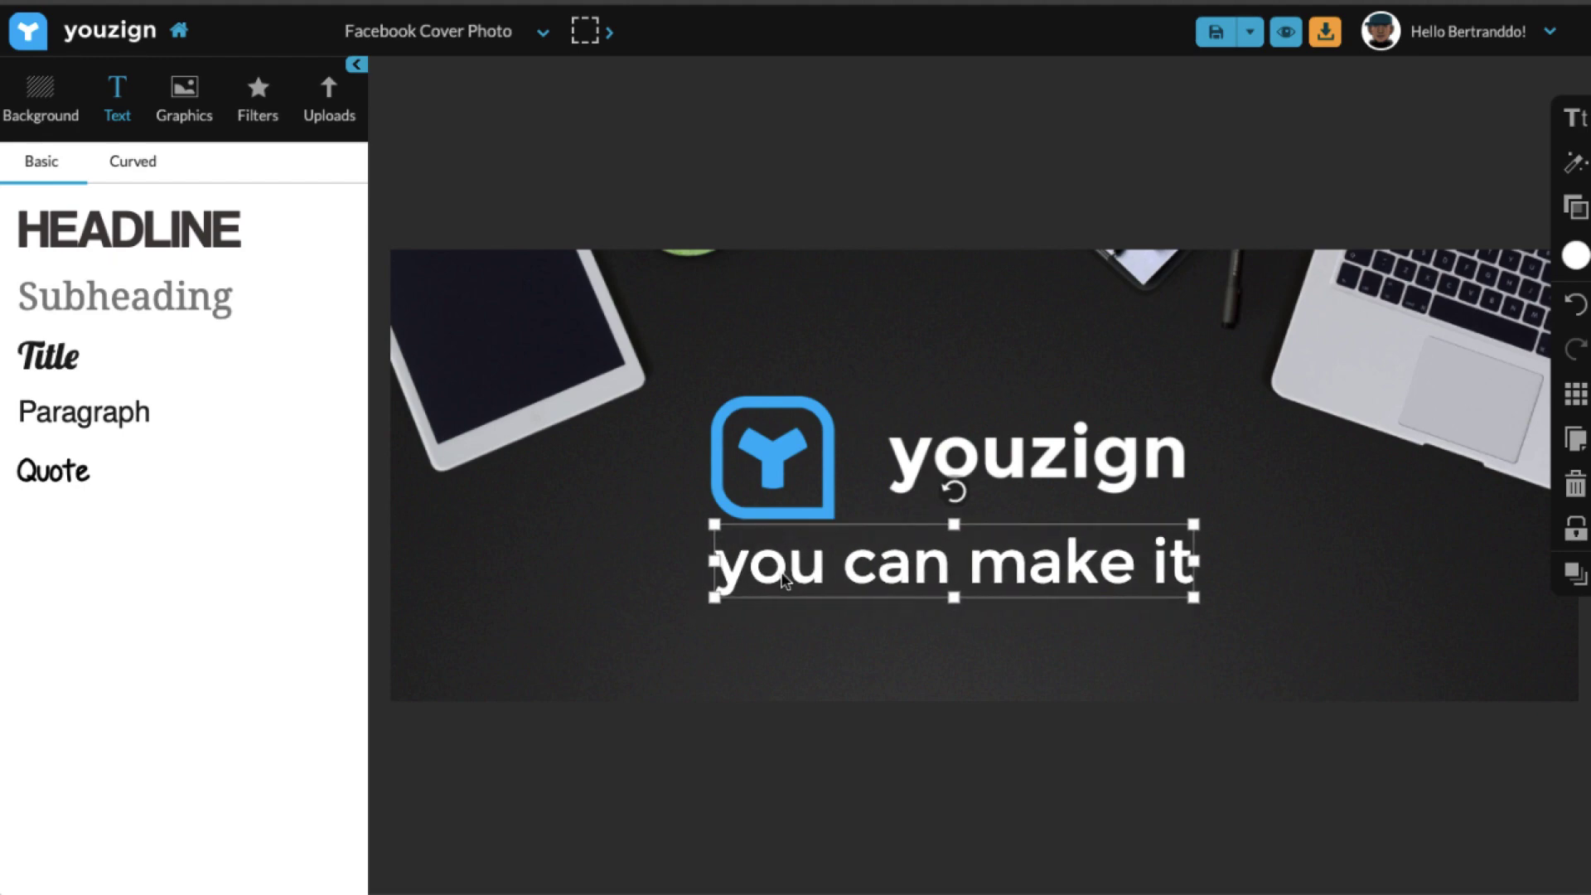
click(576, 550)
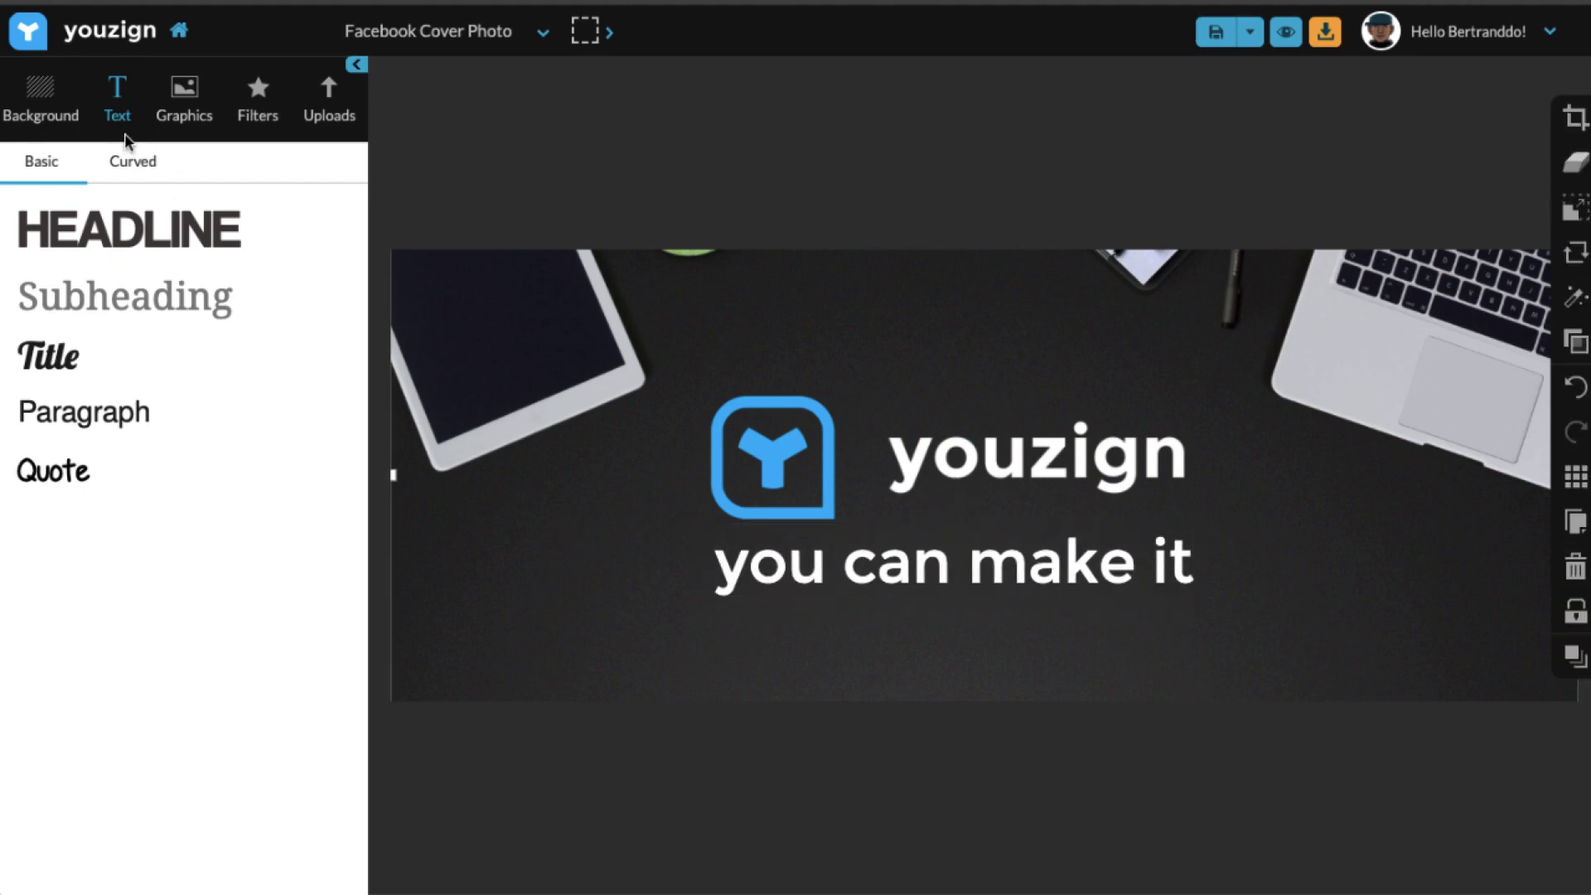
Add the red-and-white shop graphic from Business, shrunk to a small icon at lower left.
click(188, 116)
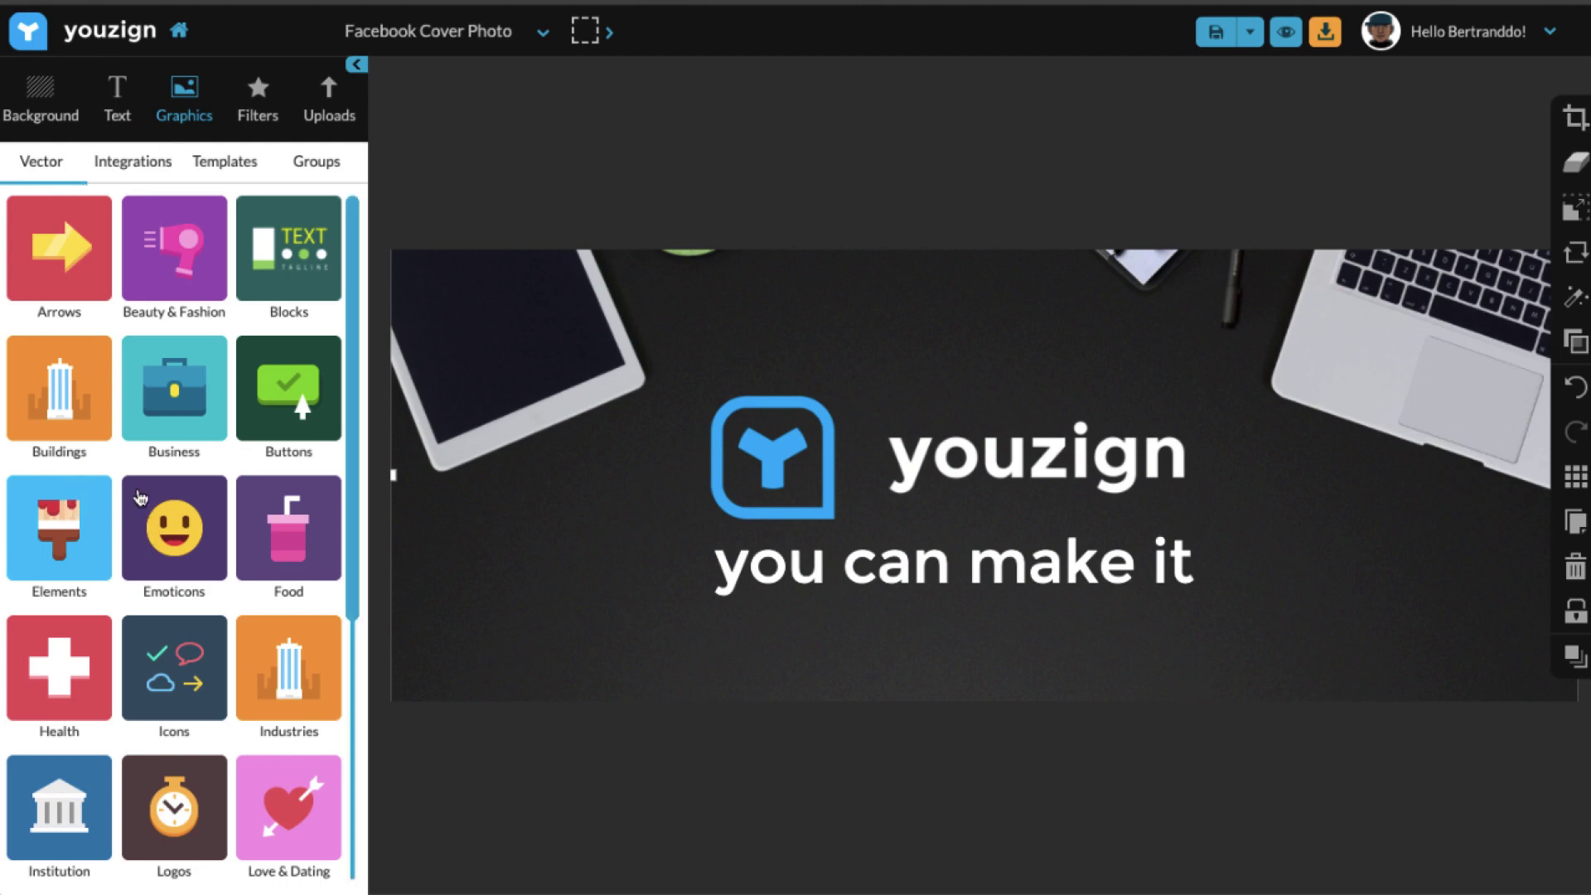
click(166, 399)
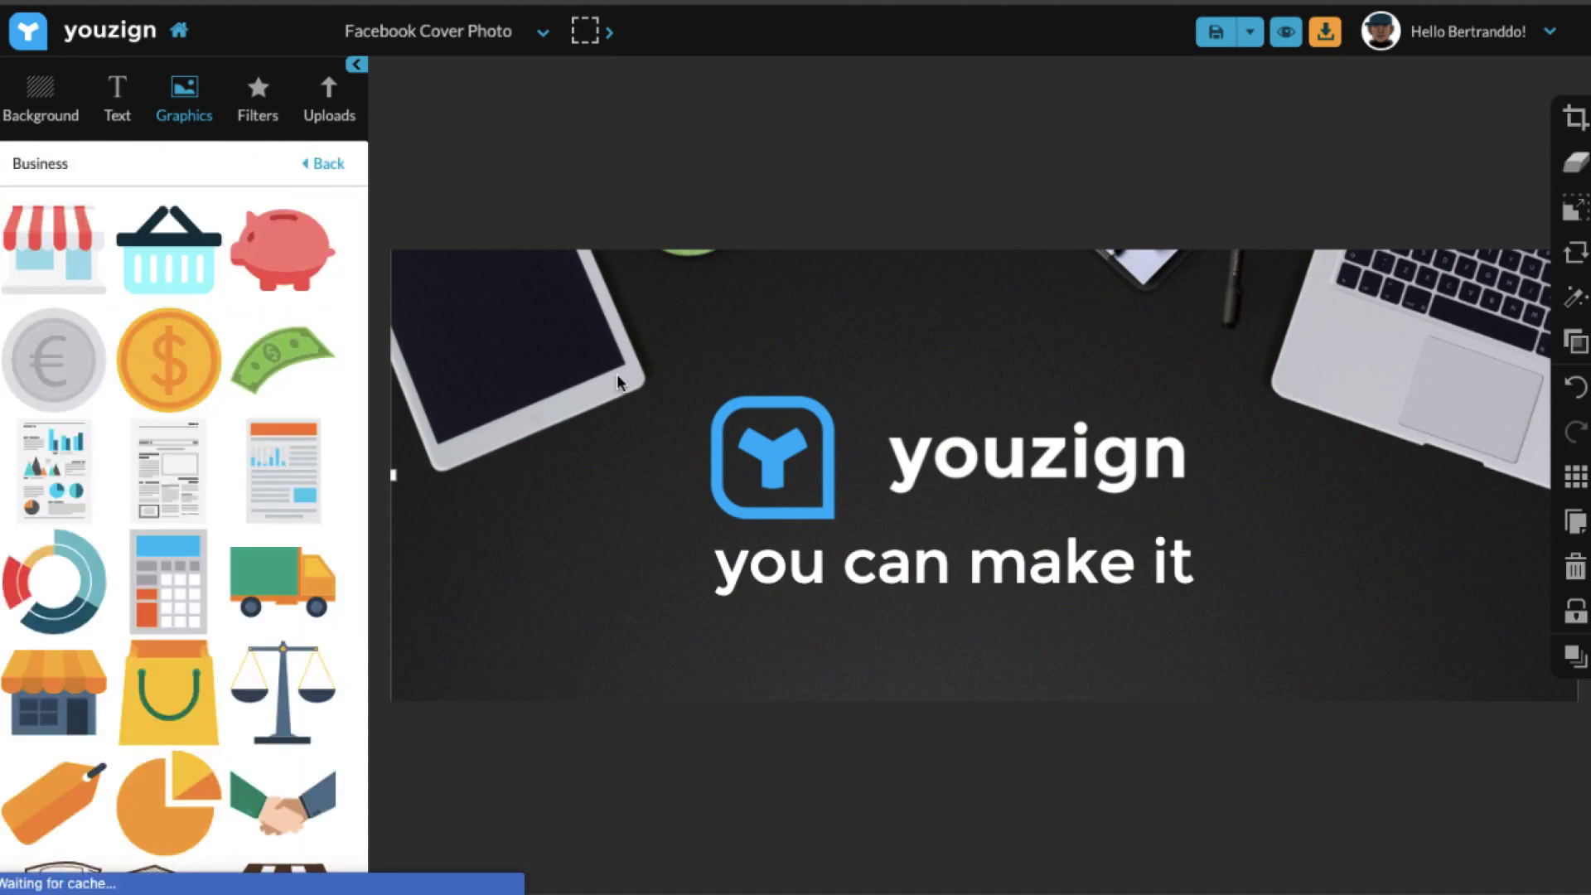
click(95, 260)
drag(876, 420, 501, 464)
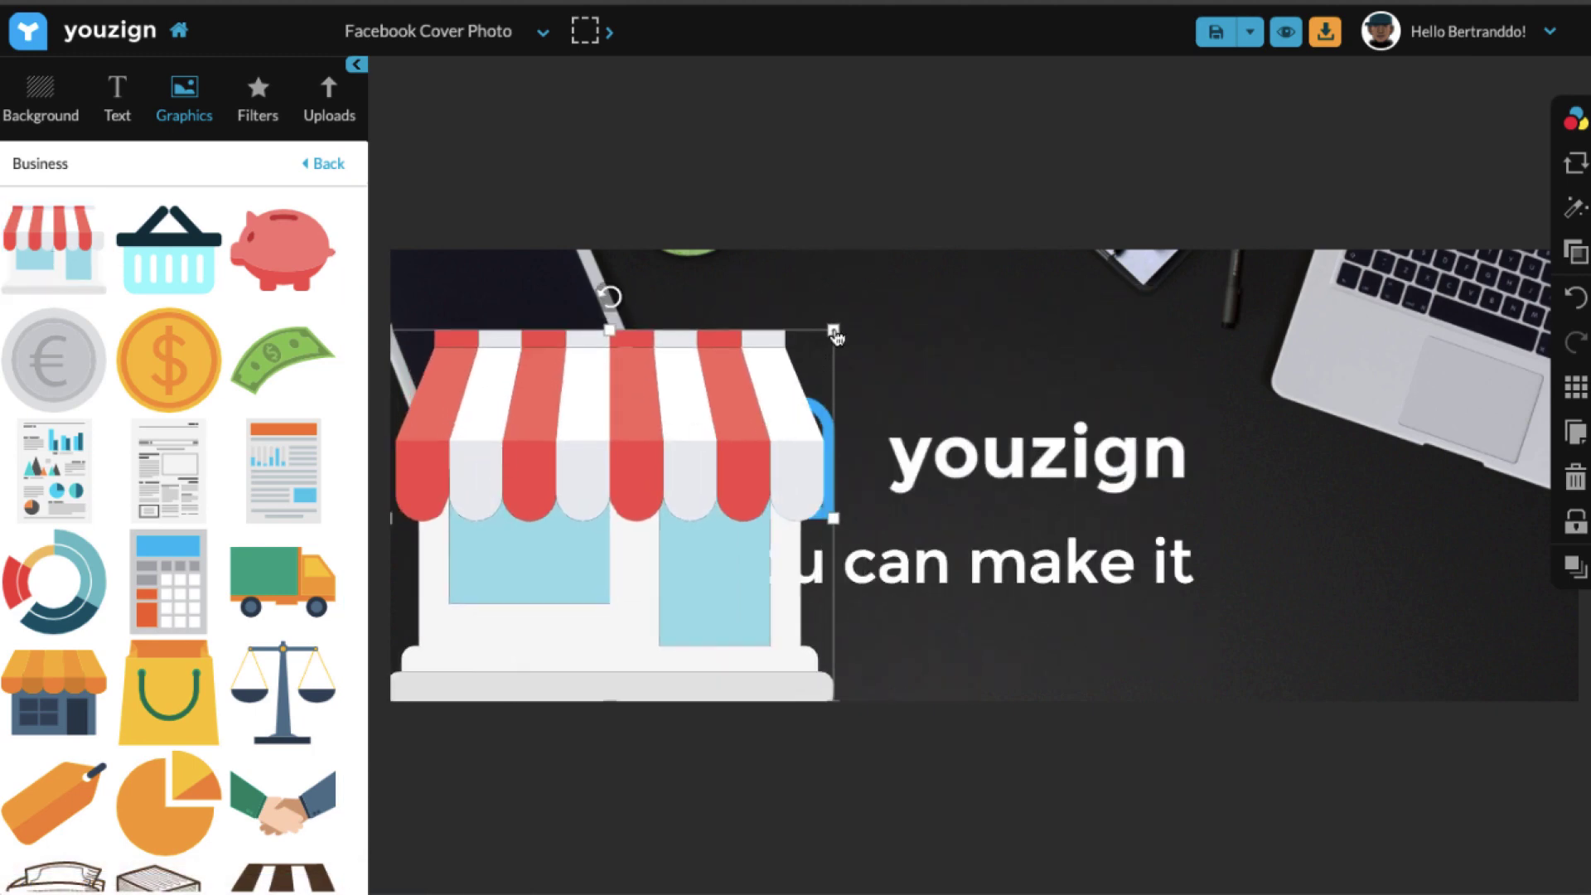
drag(834, 333, 705, 439)
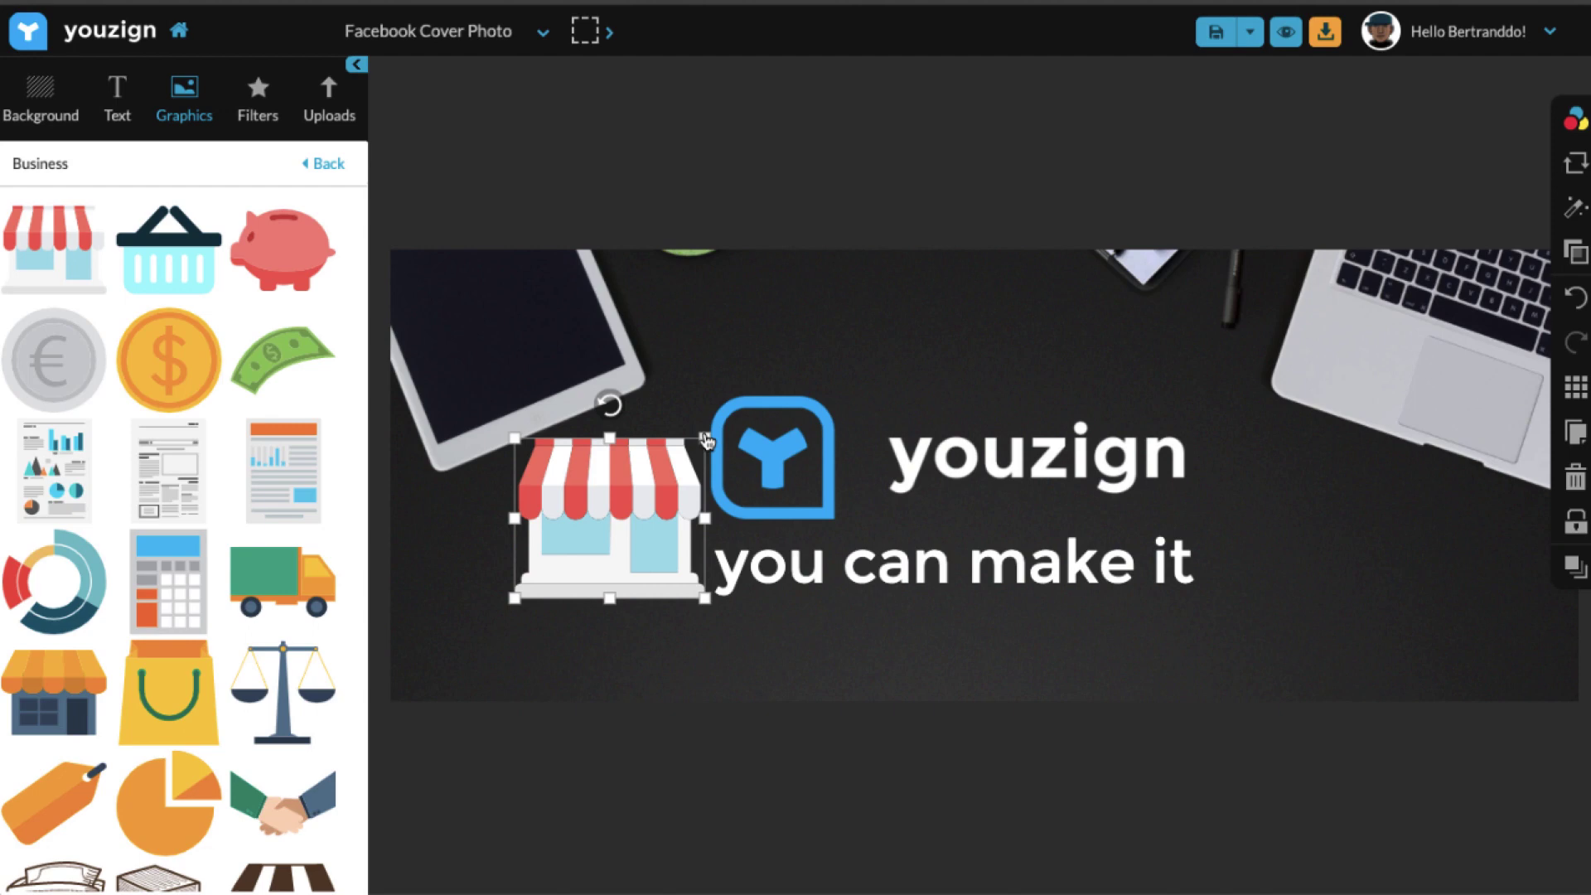
drag(639, 494, 551, 598)
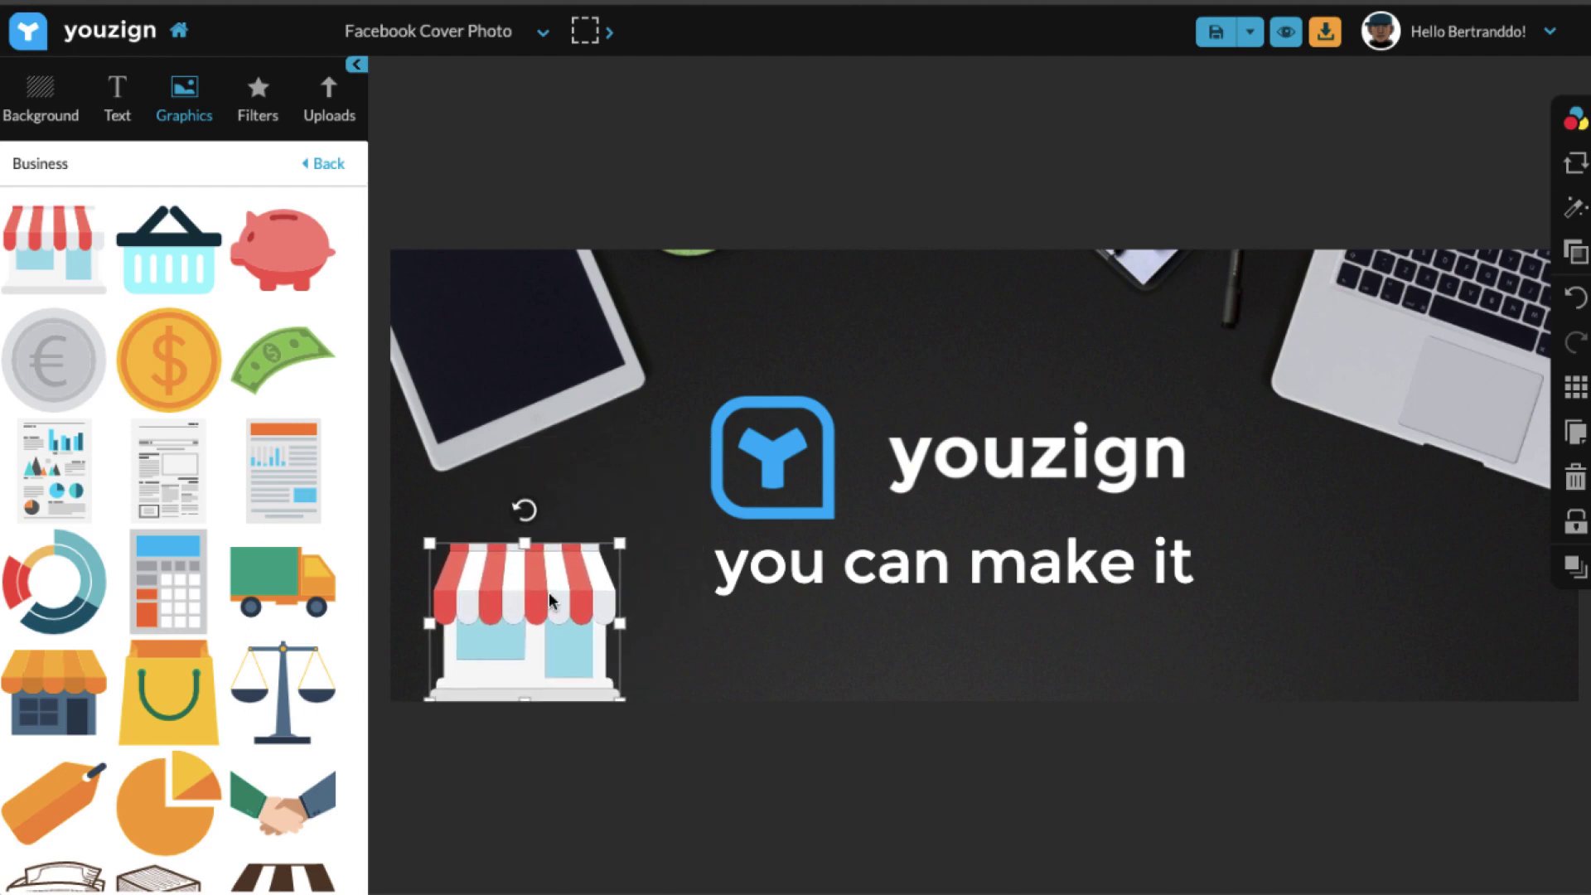
Recolour the shop's red awning stripes with the blue swatch.
click(1579, 121)
click(1462, 123)
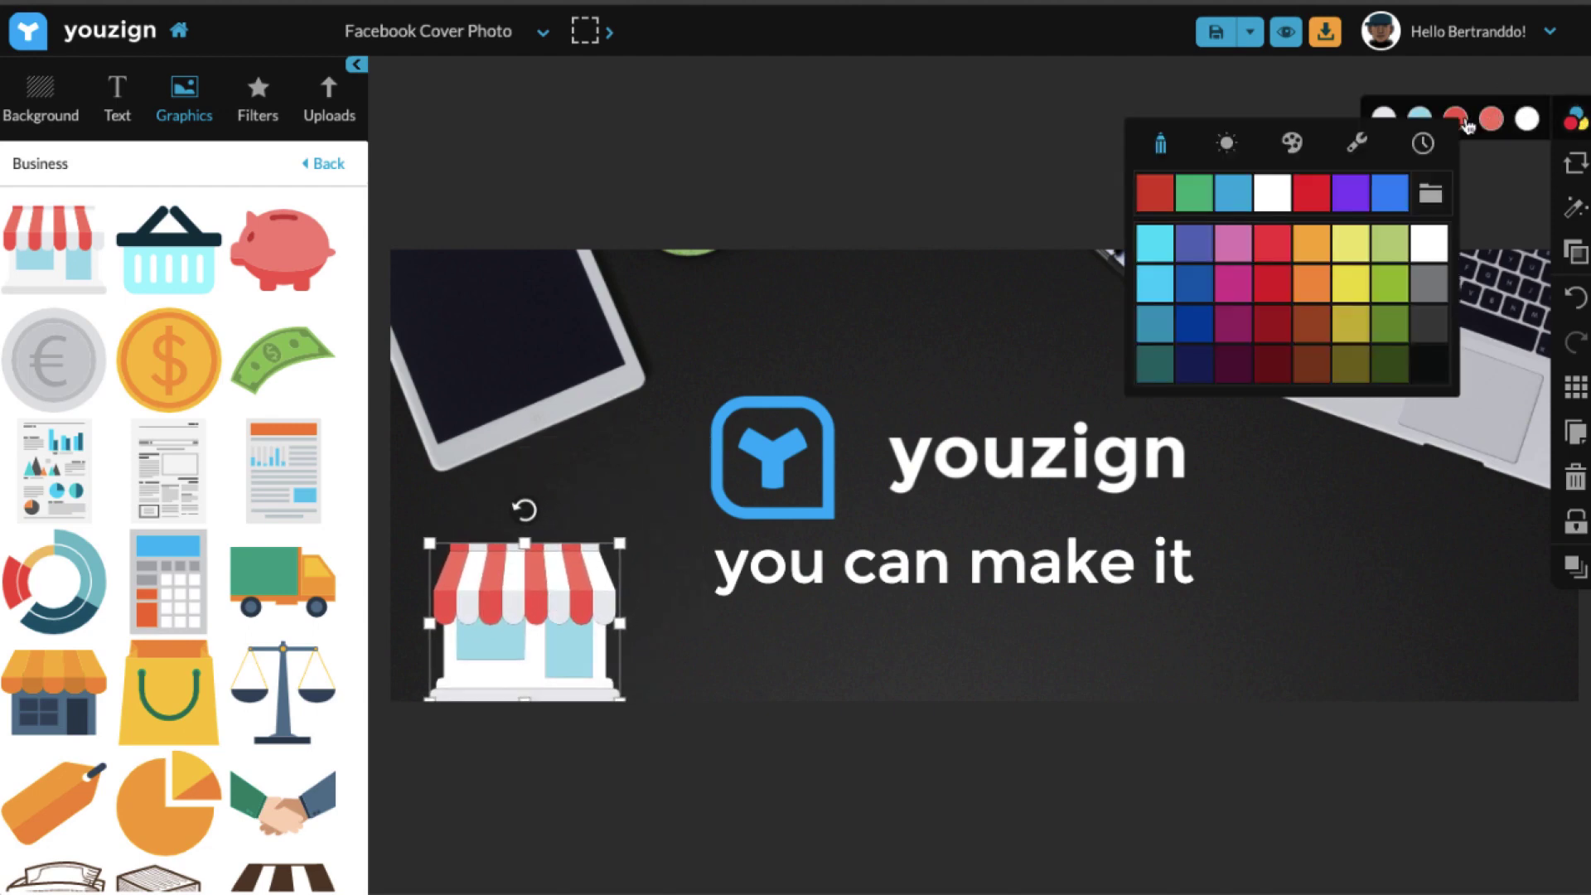
click(1392, 197)
click(1490, 121)
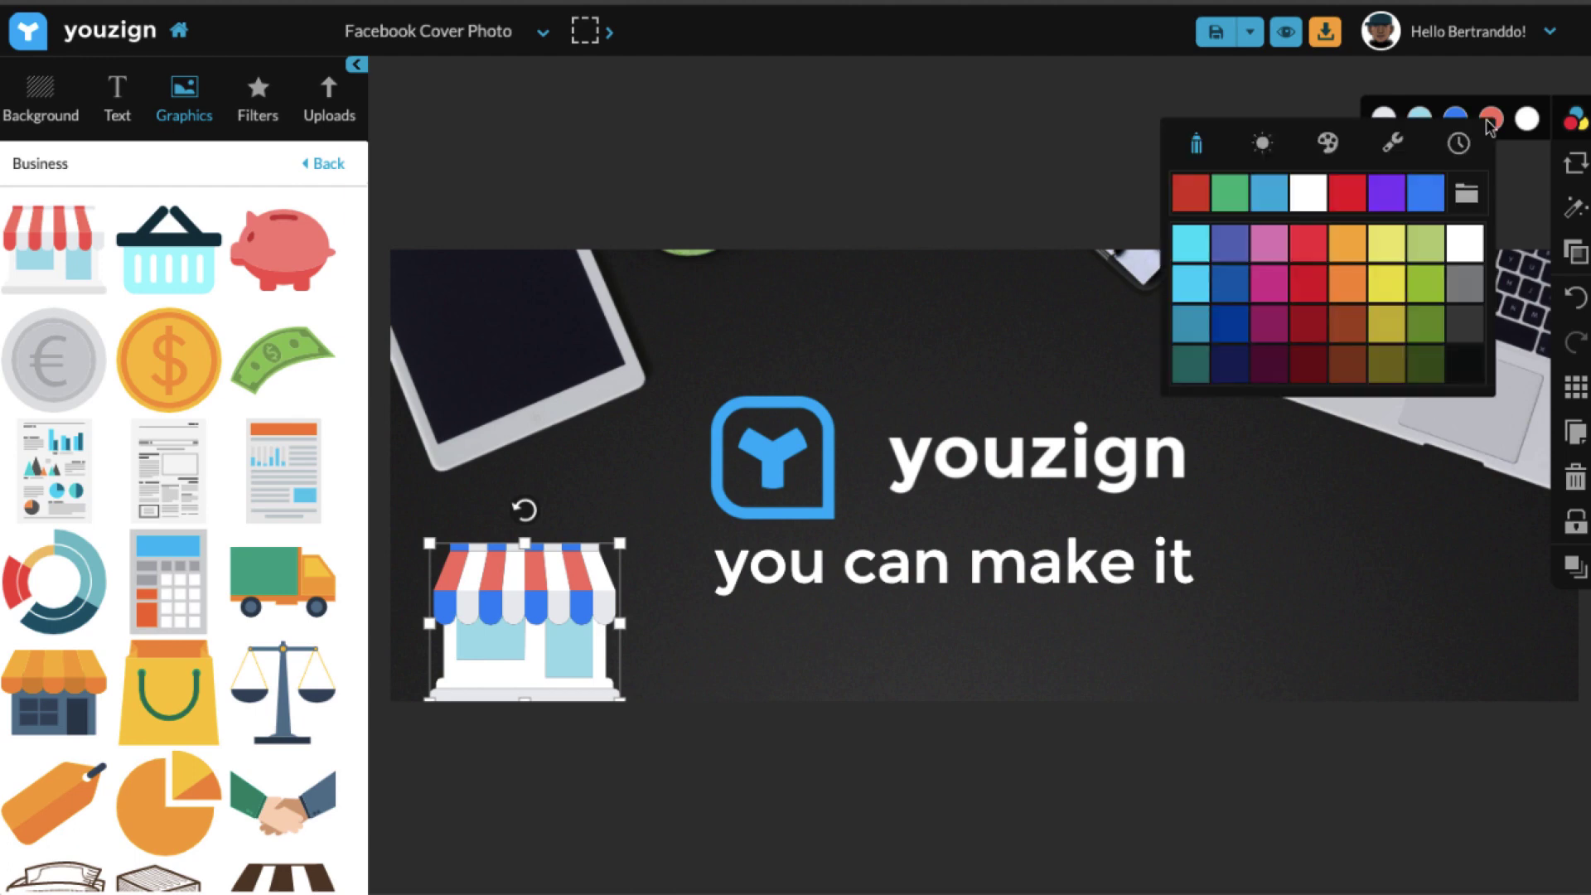
click(1422, 194)
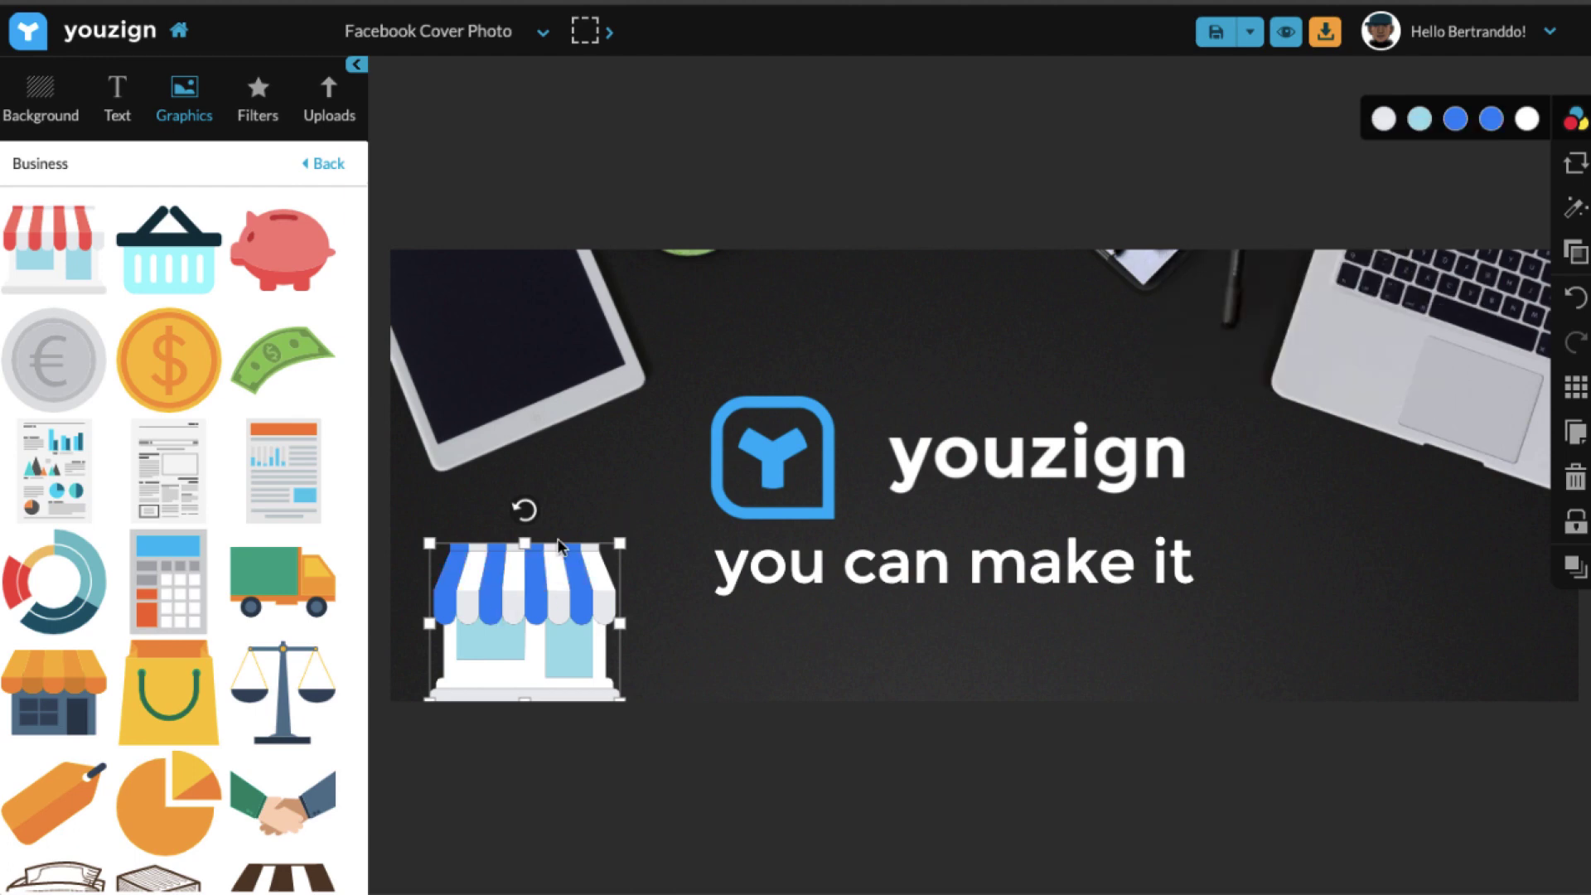
click(574, 469)
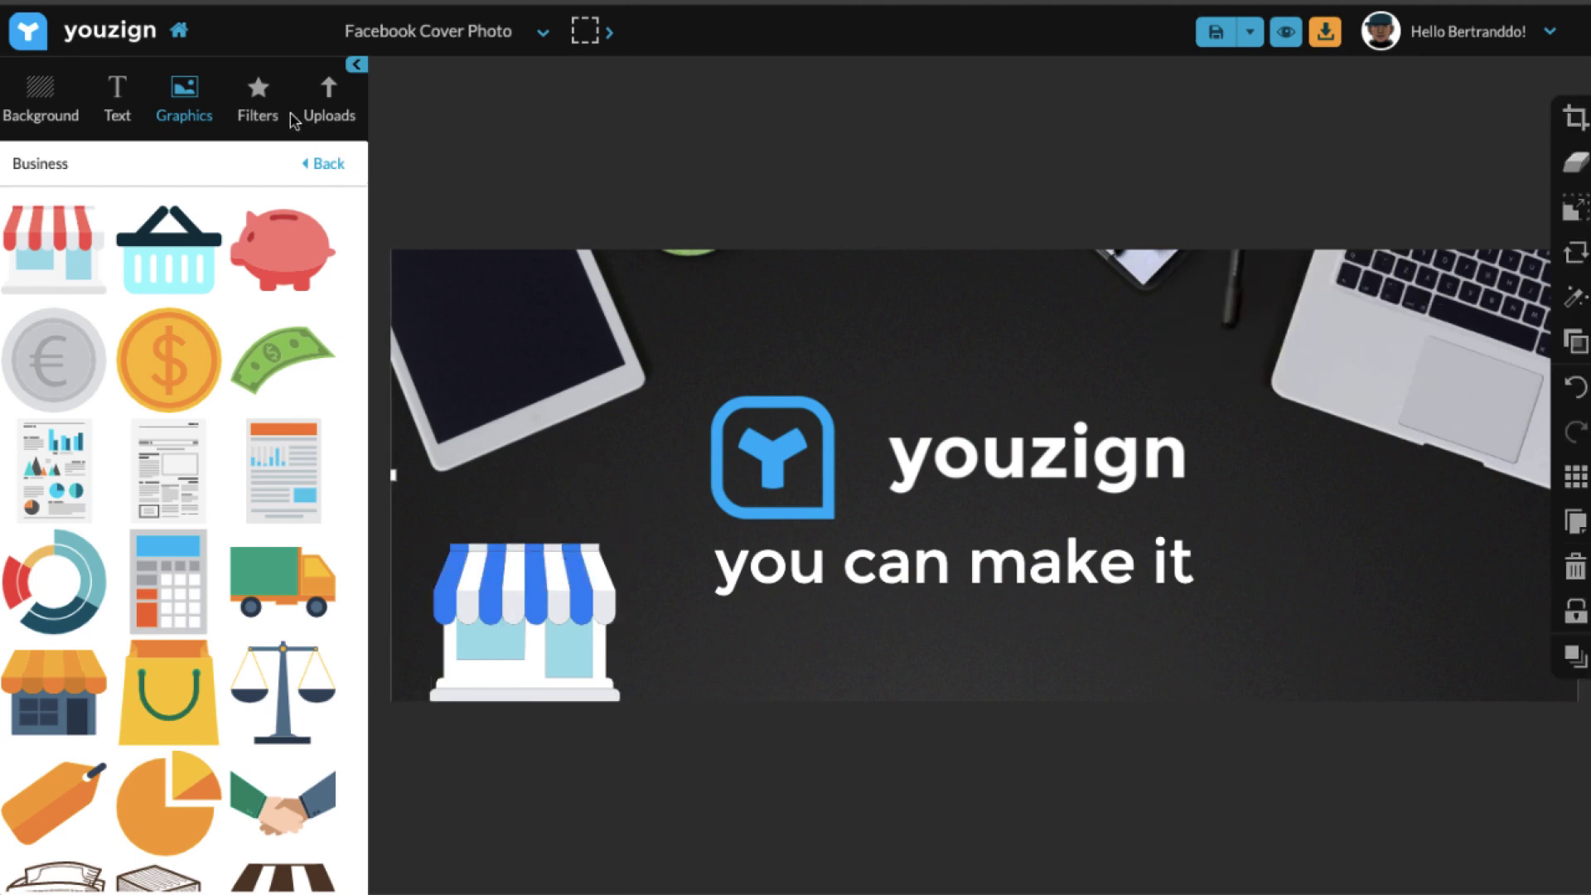
Search Unsplash for 'base' and add the baseball pitcher photo to the cover.
click(327, 169)
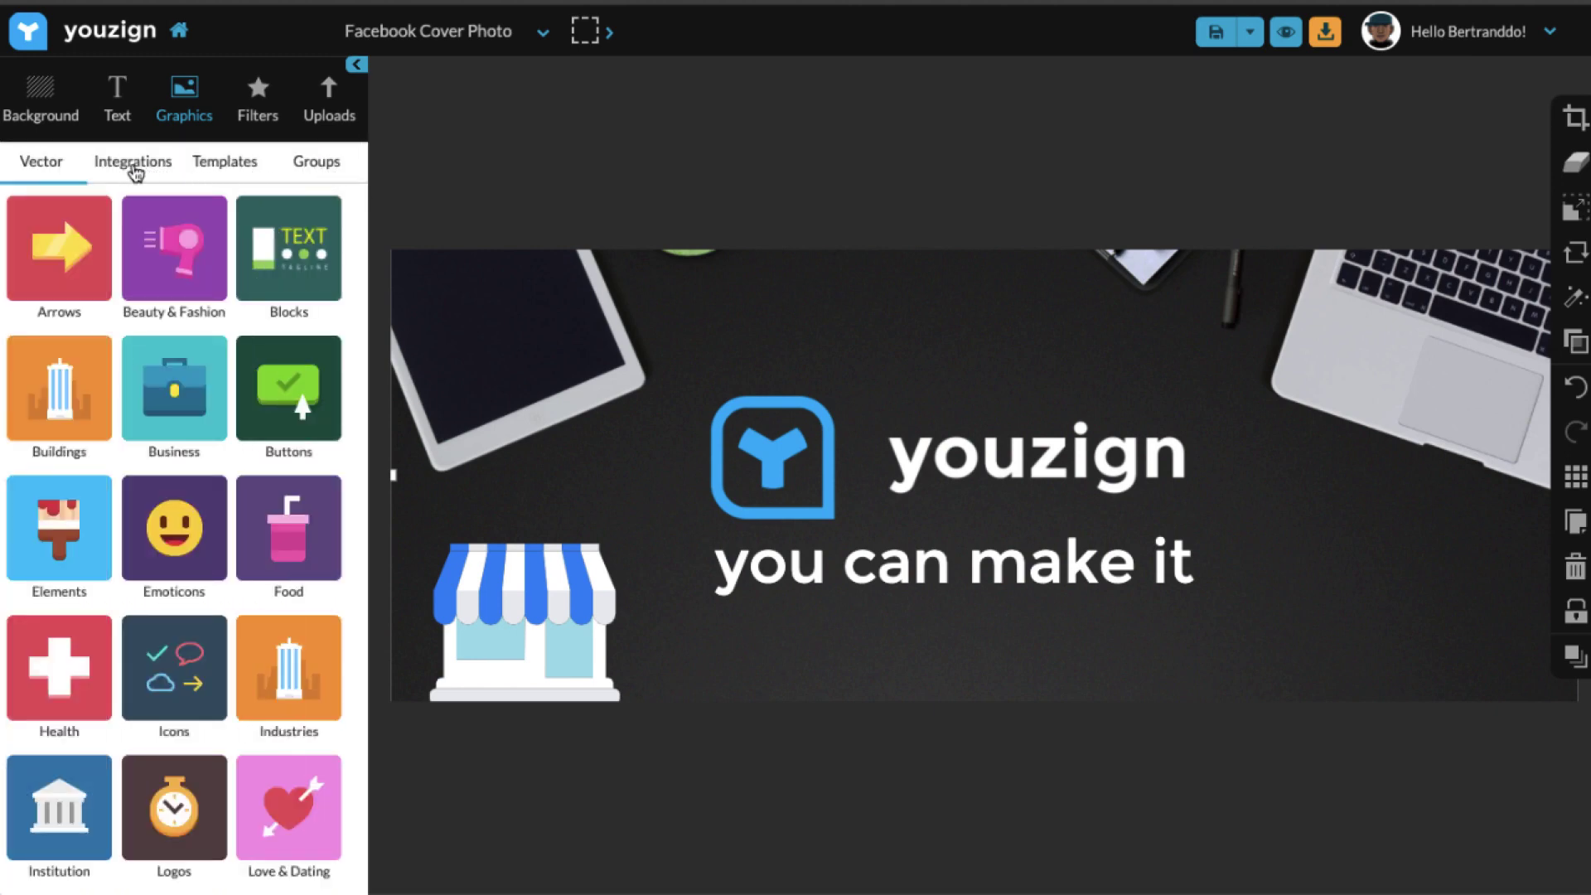
click(133, 169)
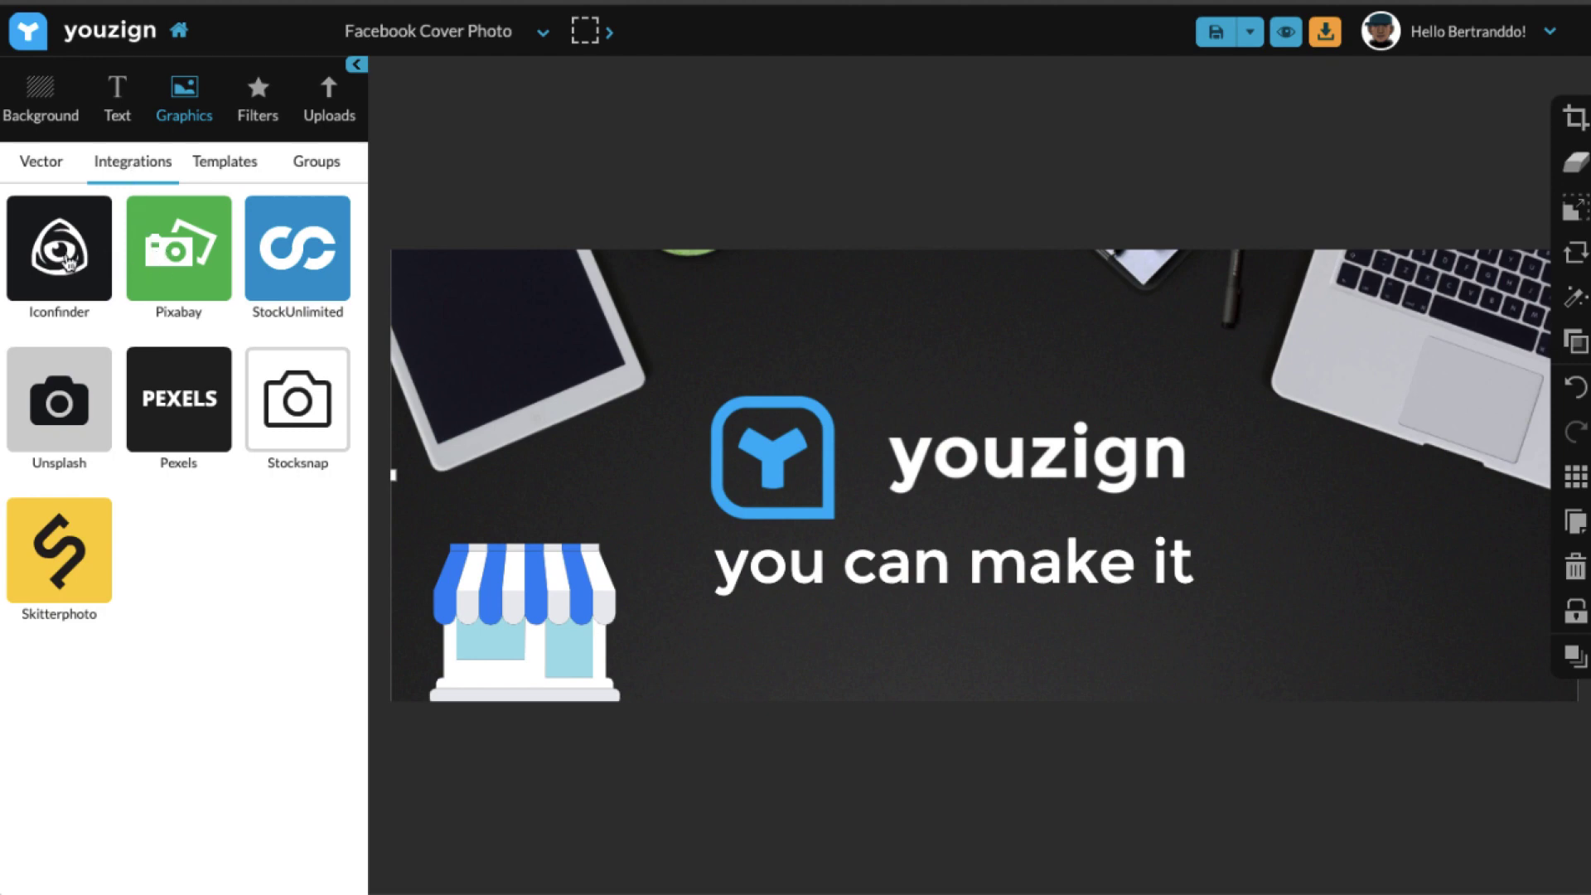
click(49, 414)
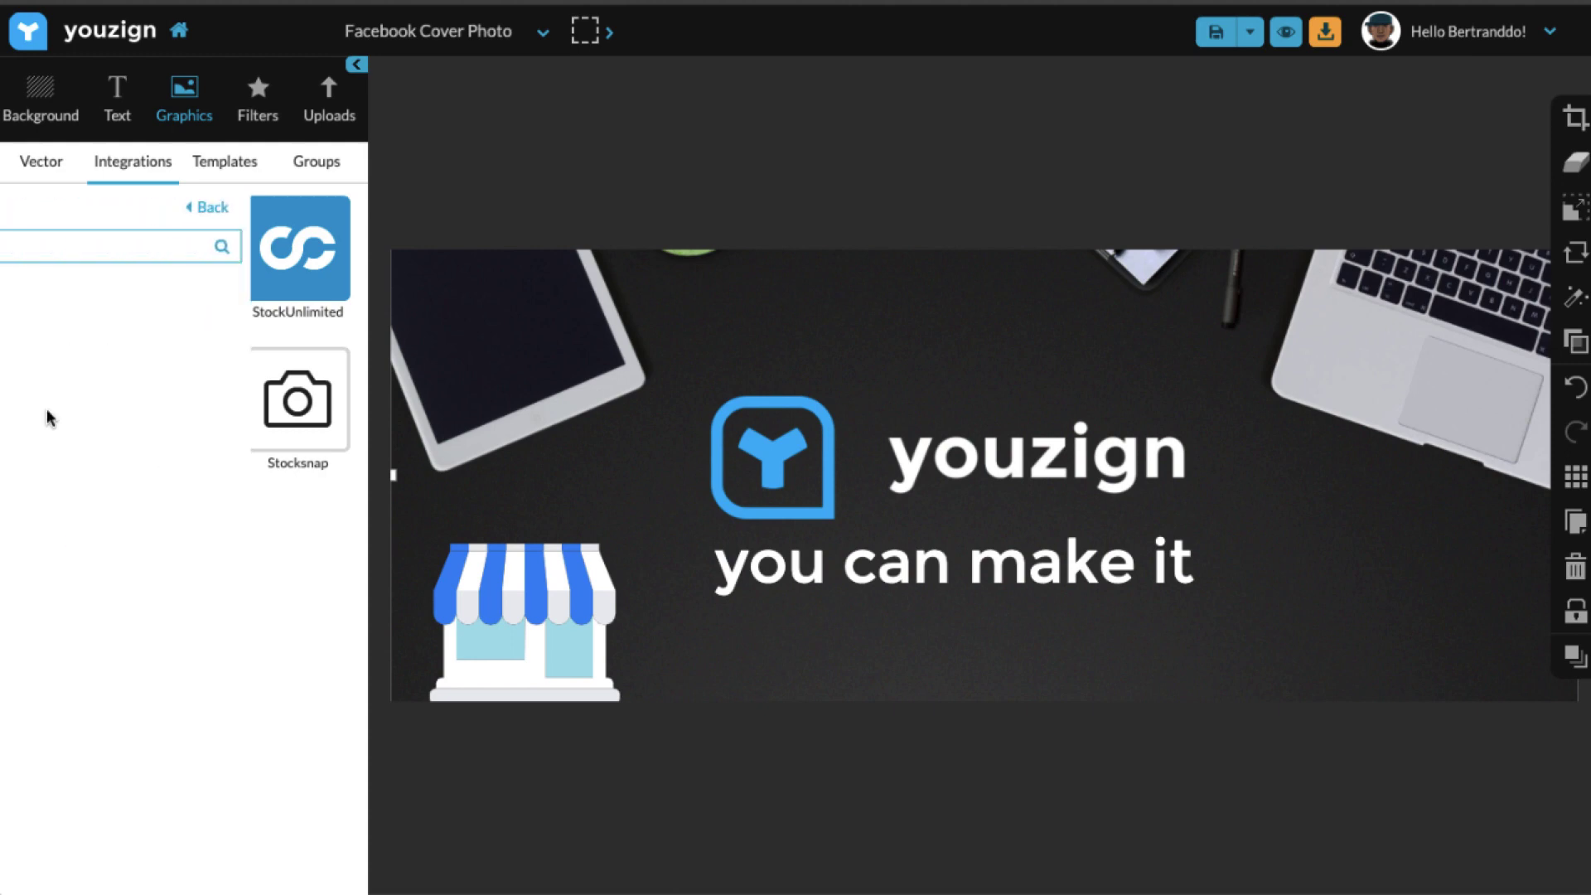
click(113, 246)
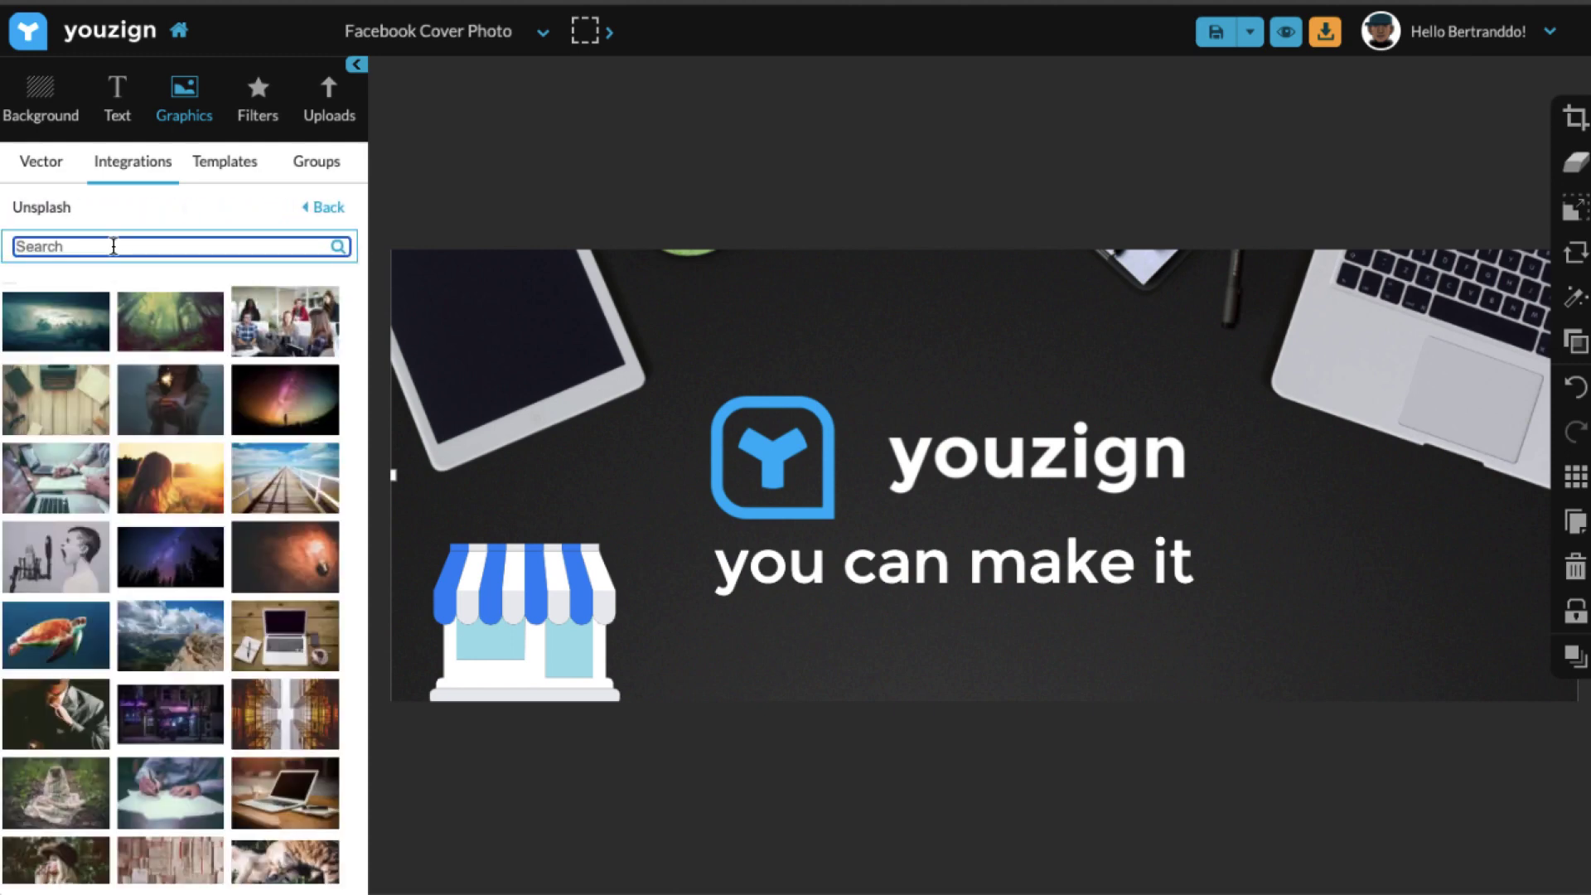
text(baseball)
key(Return)
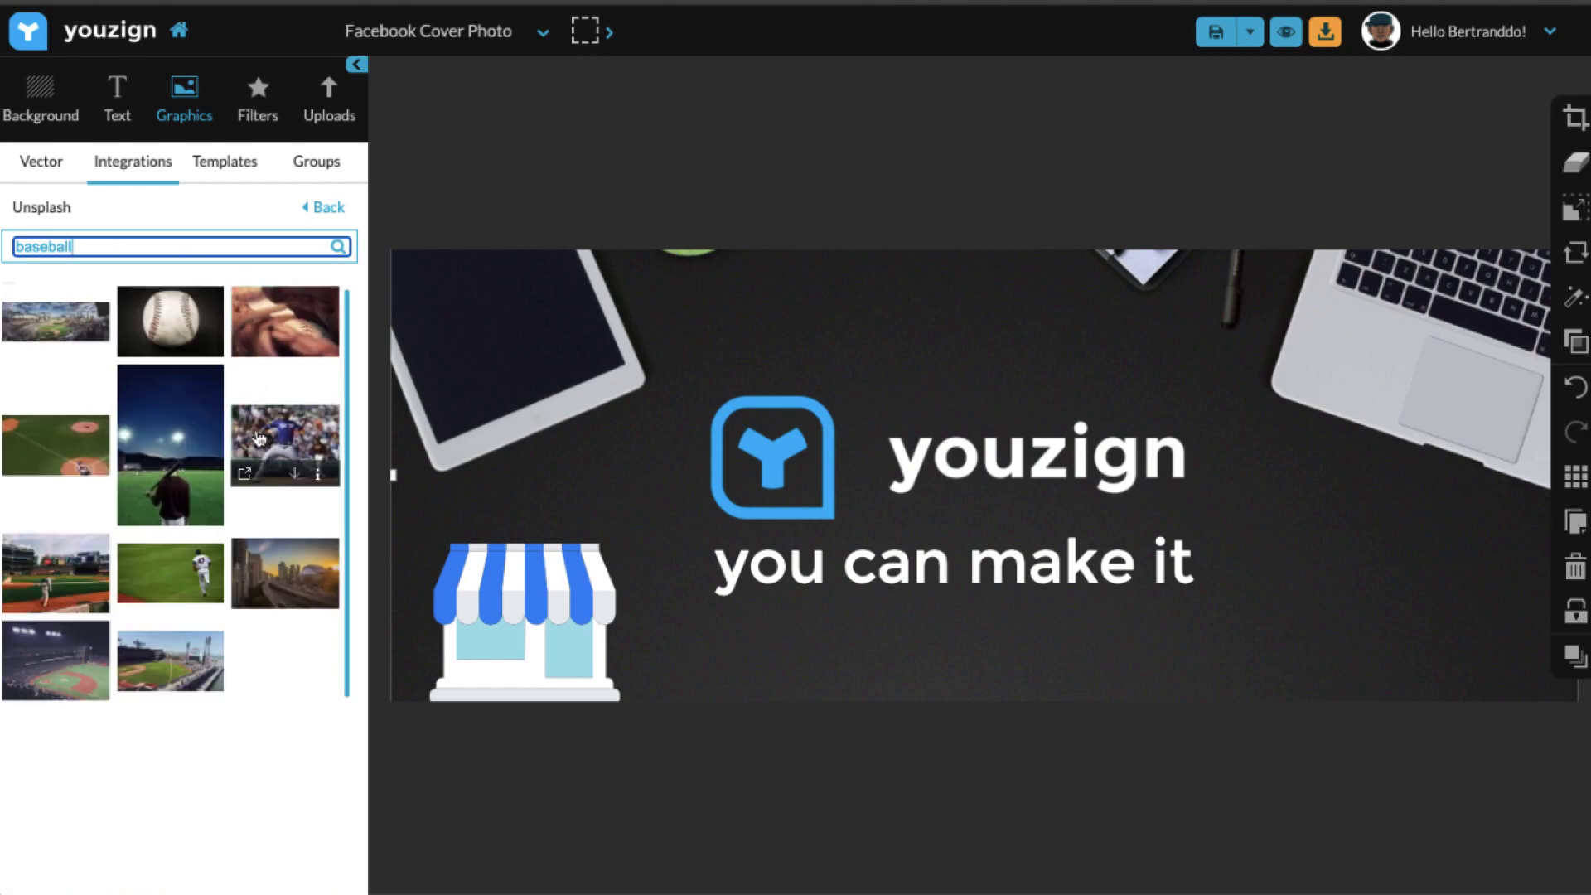
click(257, 439)
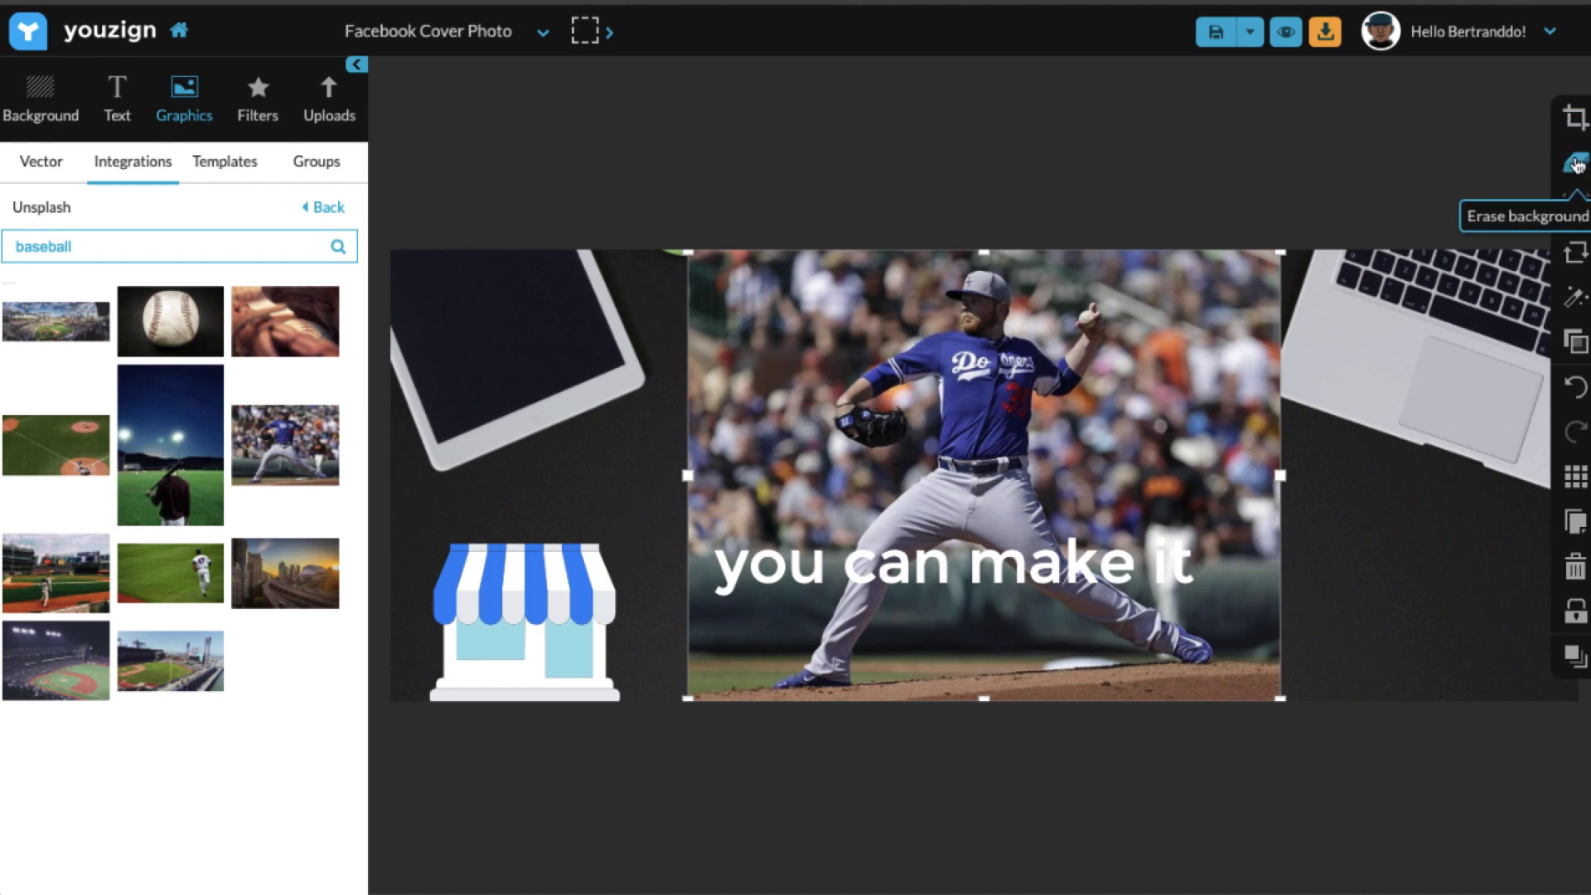
Erase the pitcher photo's background to cut out the player.
click(1576, 164)
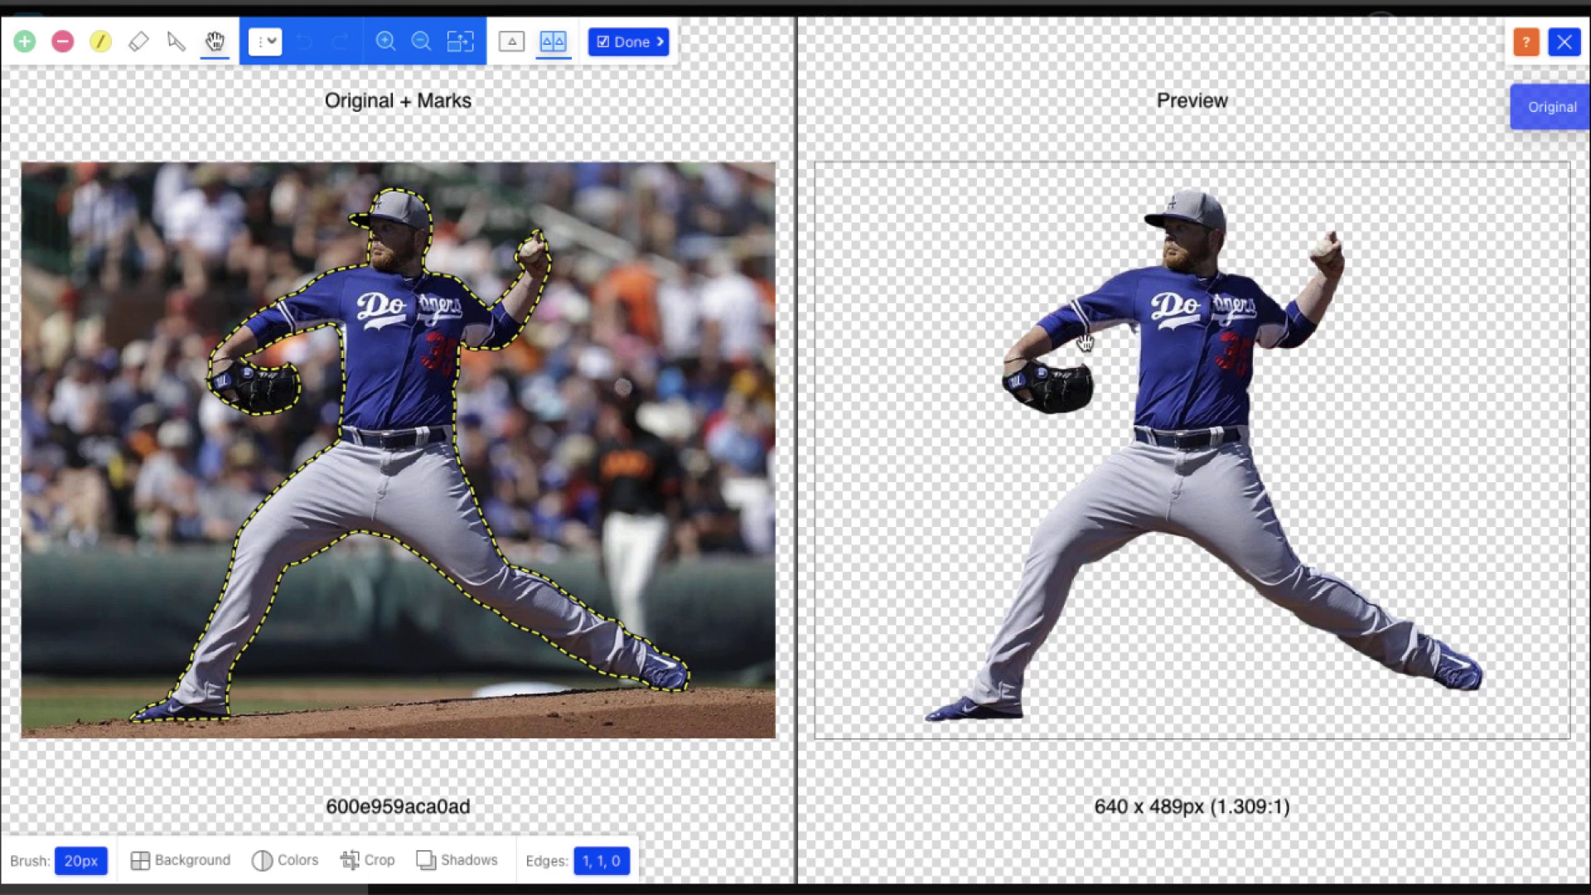
Apply the cut-out, put the pitcher on the right, and shrink the logo and wordmark.
click(623, 52)
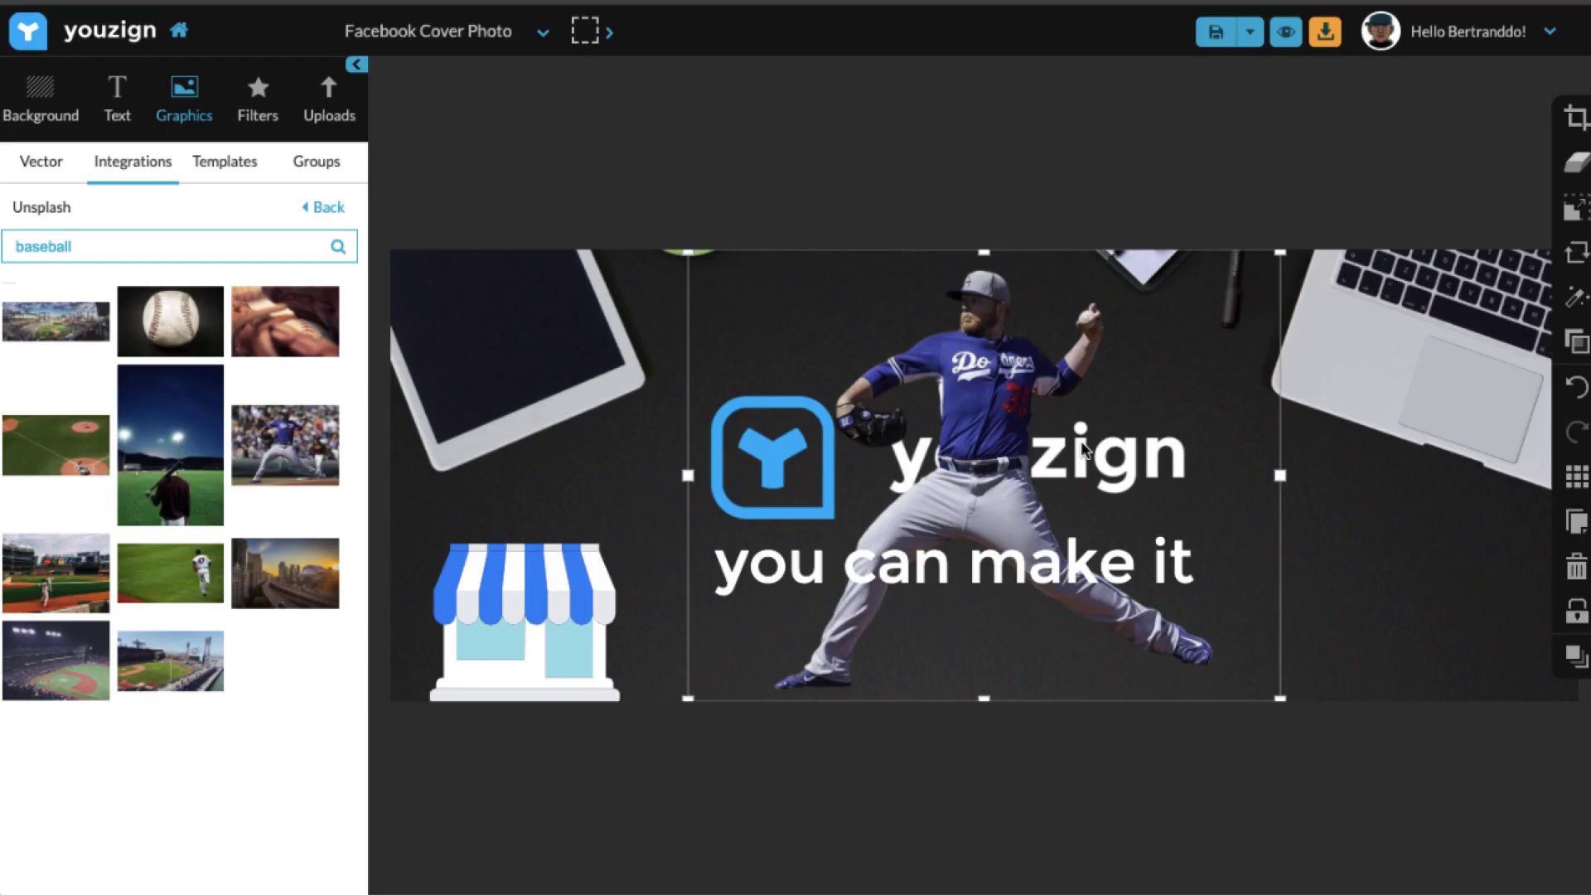
drag(1081, 447, 1304, 346)
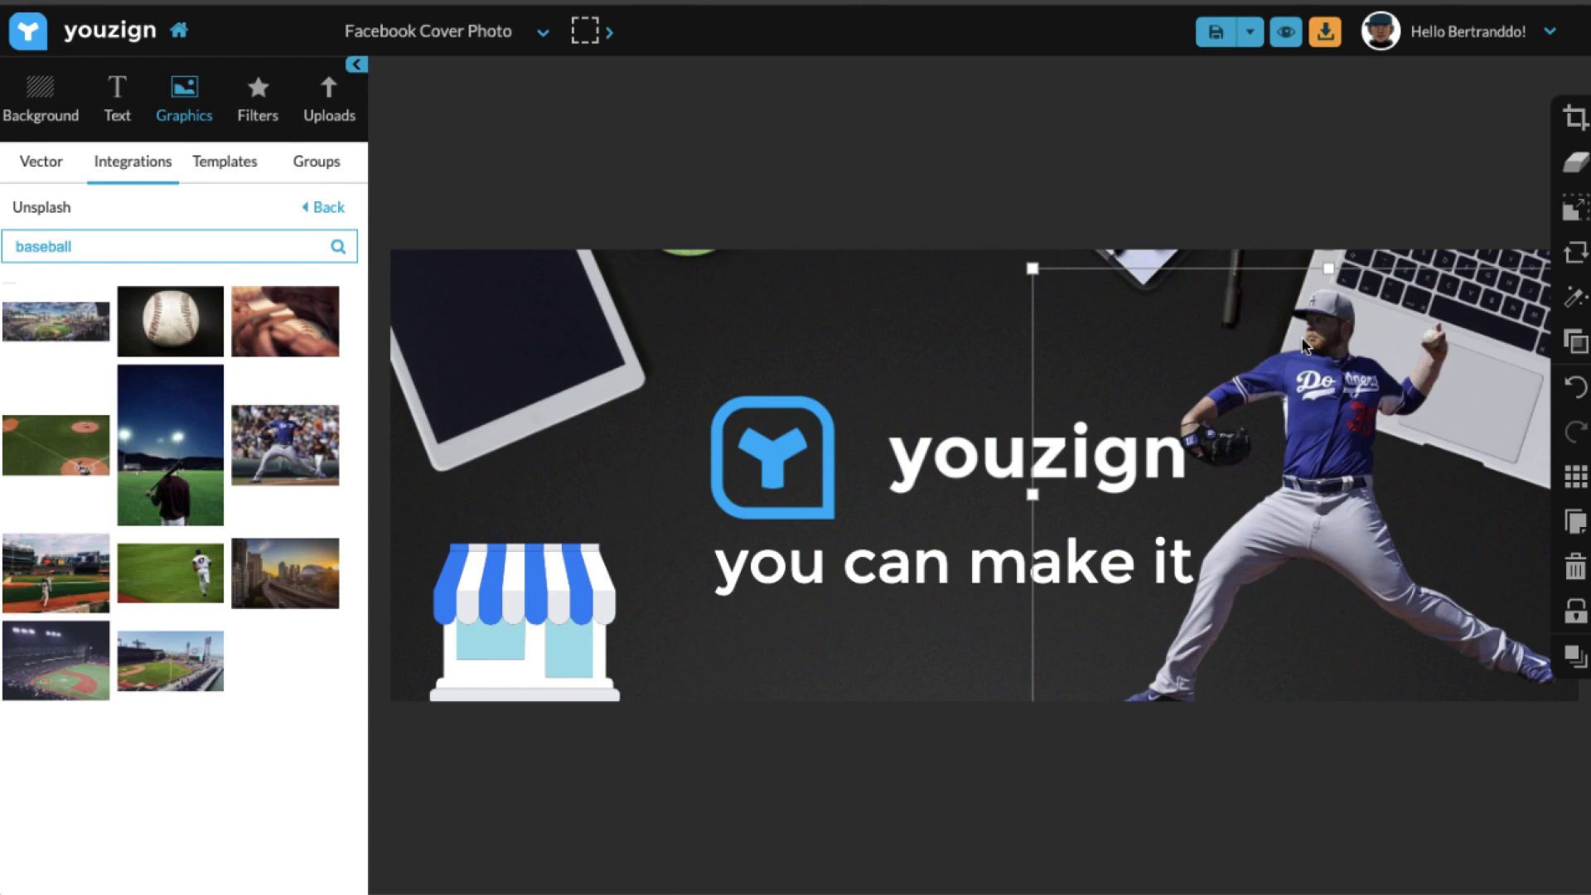
drag(969, 419, 917, 419)
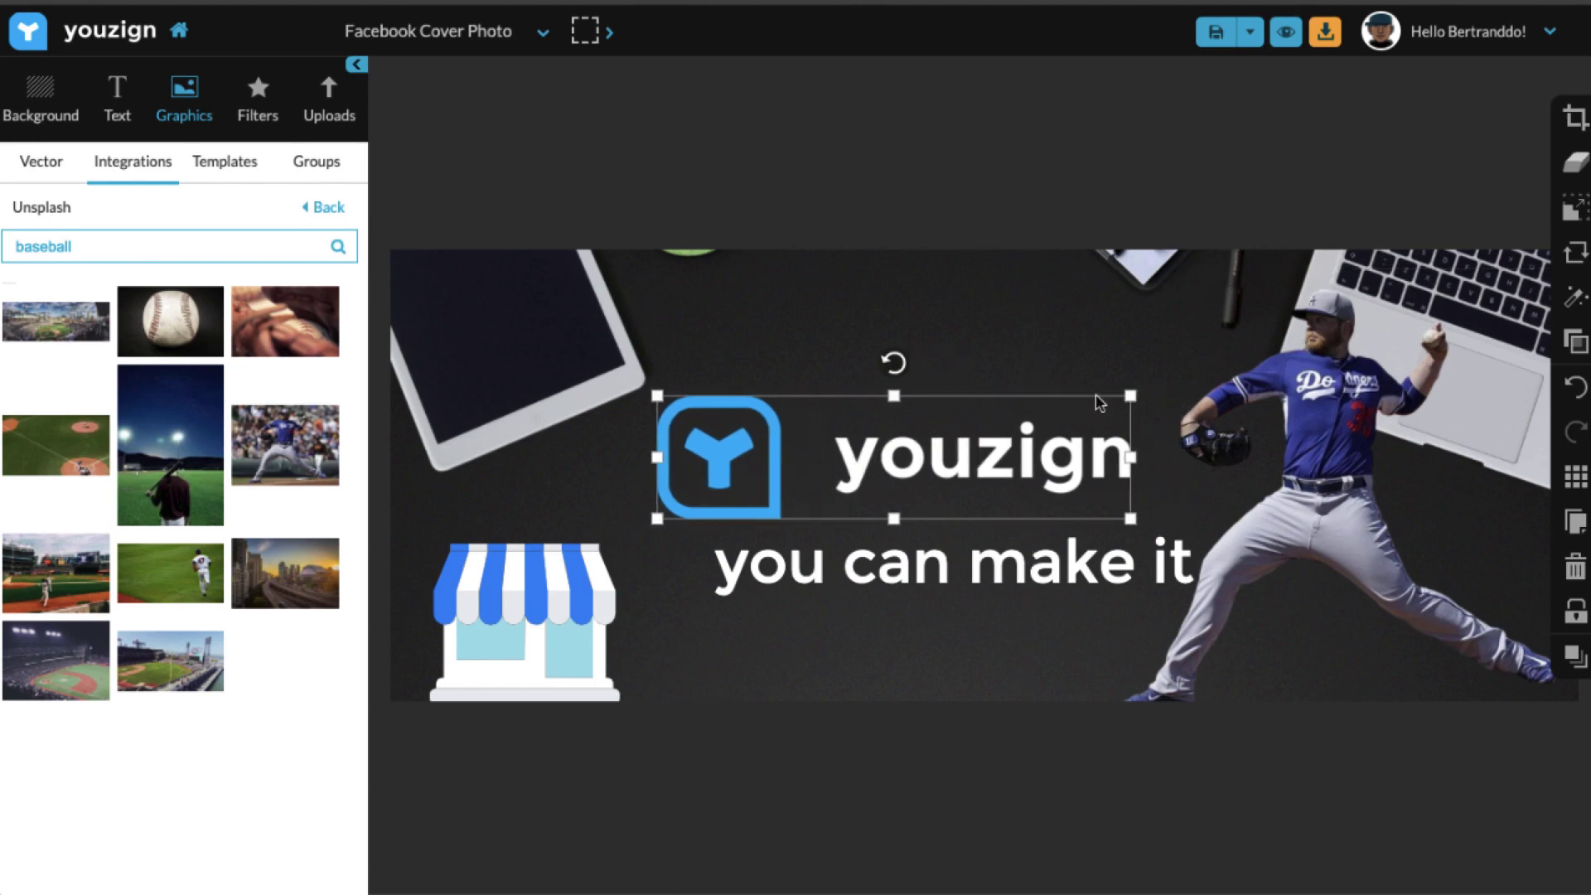
drag(1130, 400, 1102, 413)
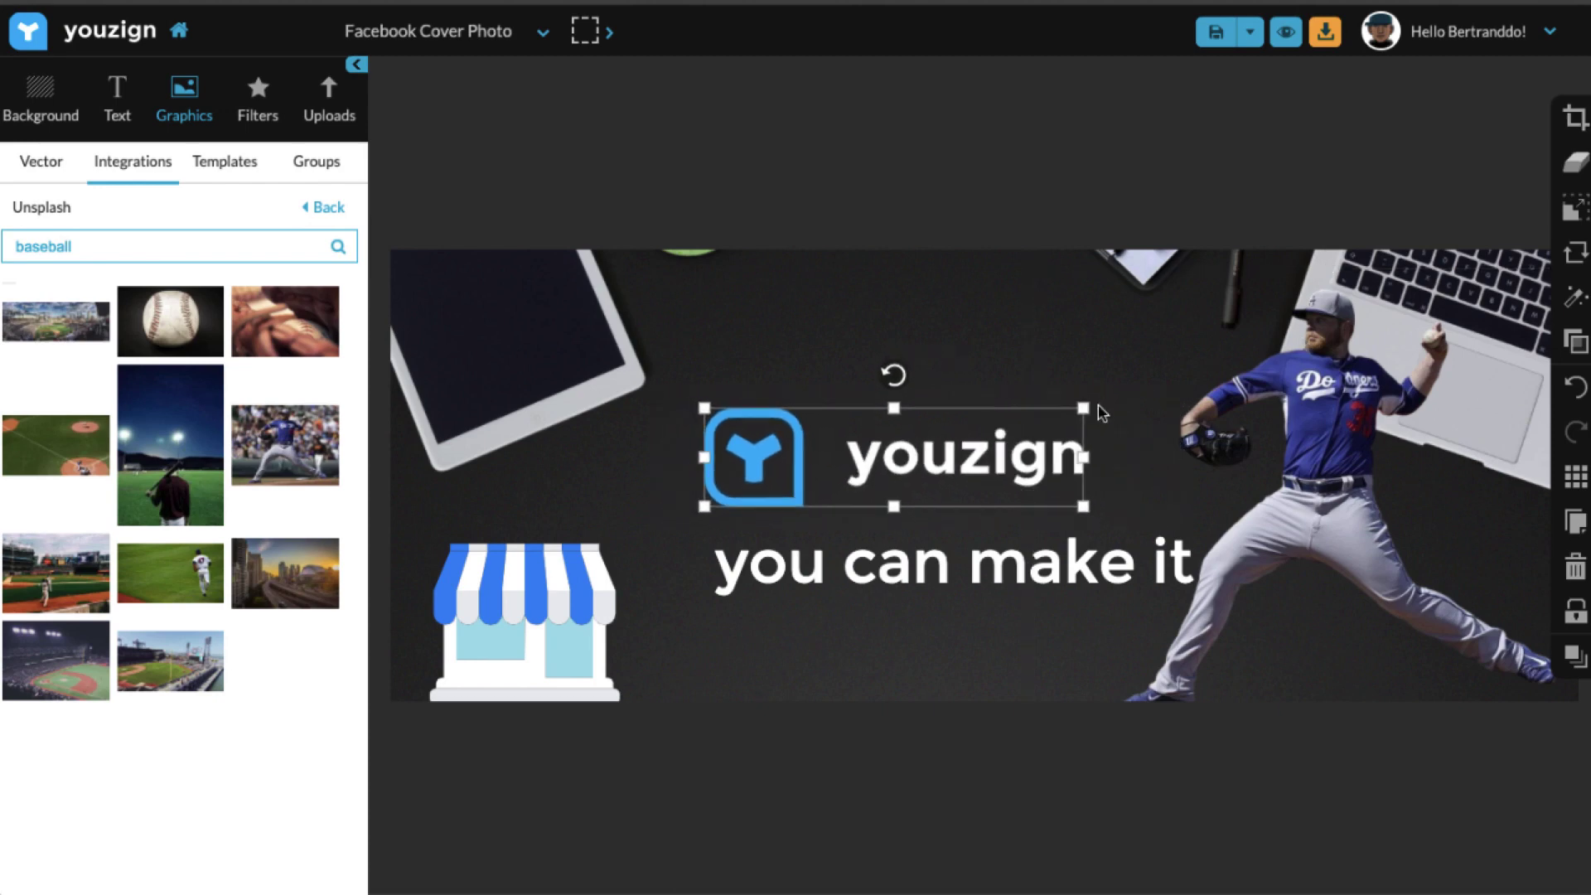
Move the tagline up slightly and make its text smaller.
click(1011, 560)
drag(1011, 560, 1009, 543)
double_click(1192, 507)
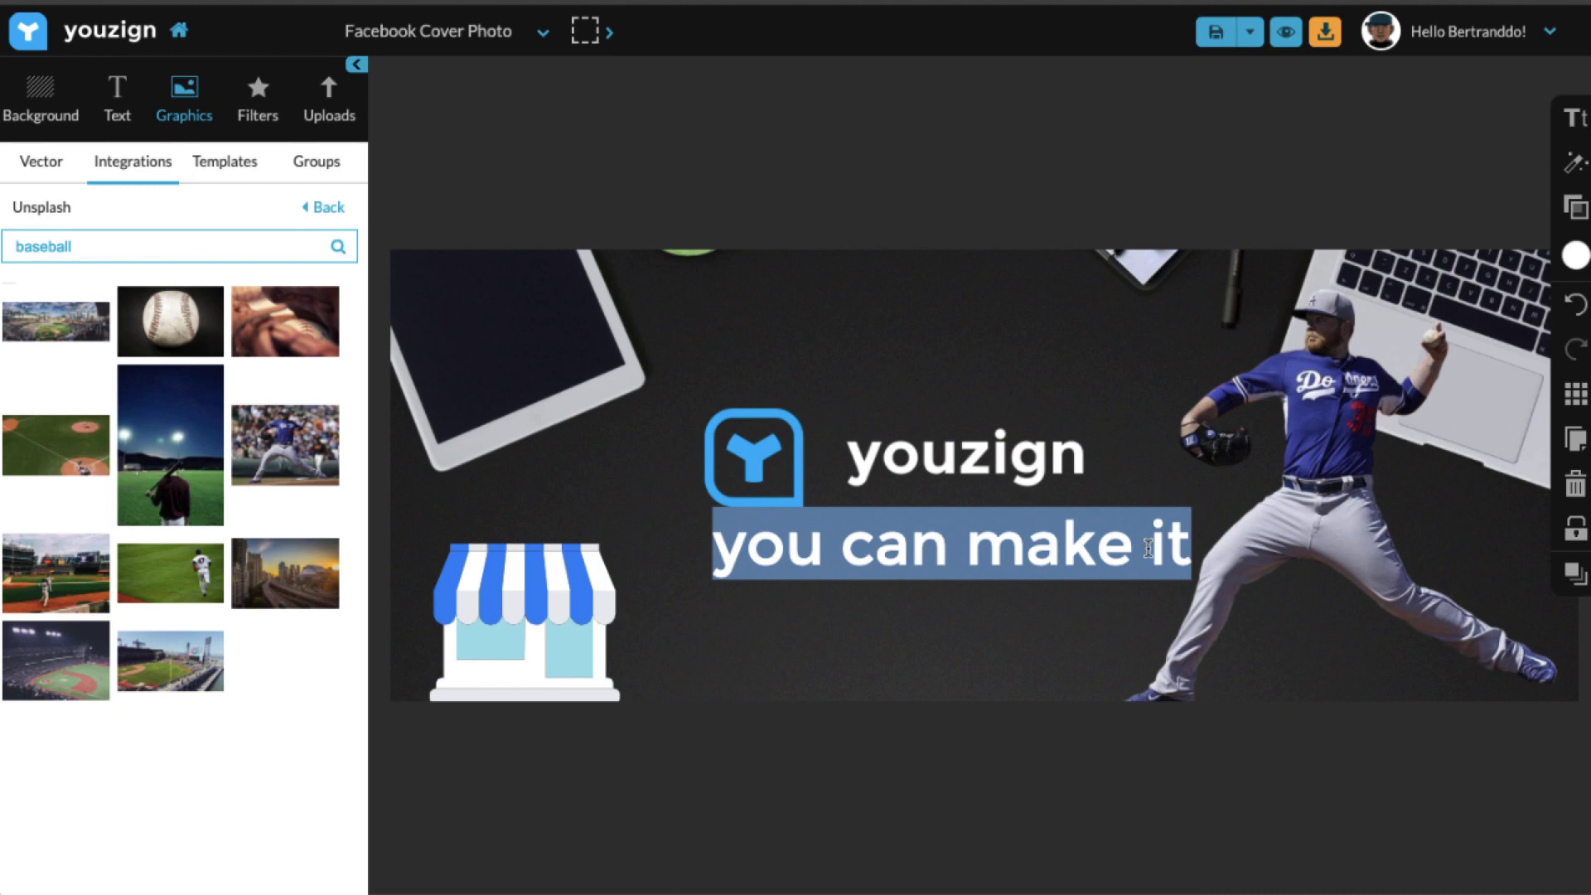
click(1102, 614)
click(936, 556)
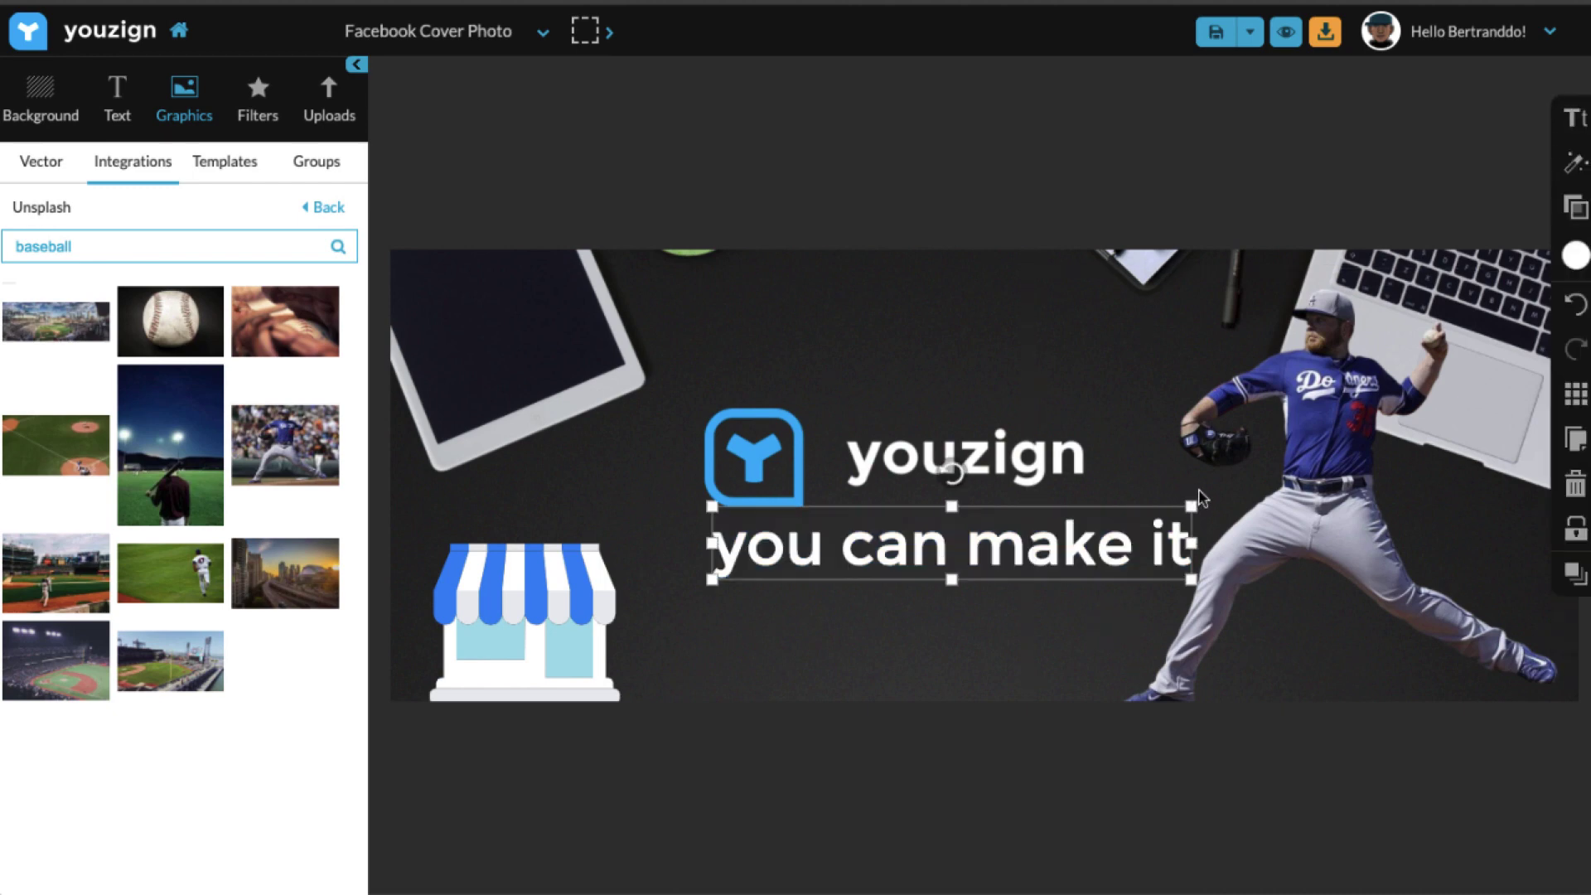
mouse_move(1193, 511)
mouse_down()
mouse_move(1156, 524)
mouse_move(1168, 520)
mouse_up()
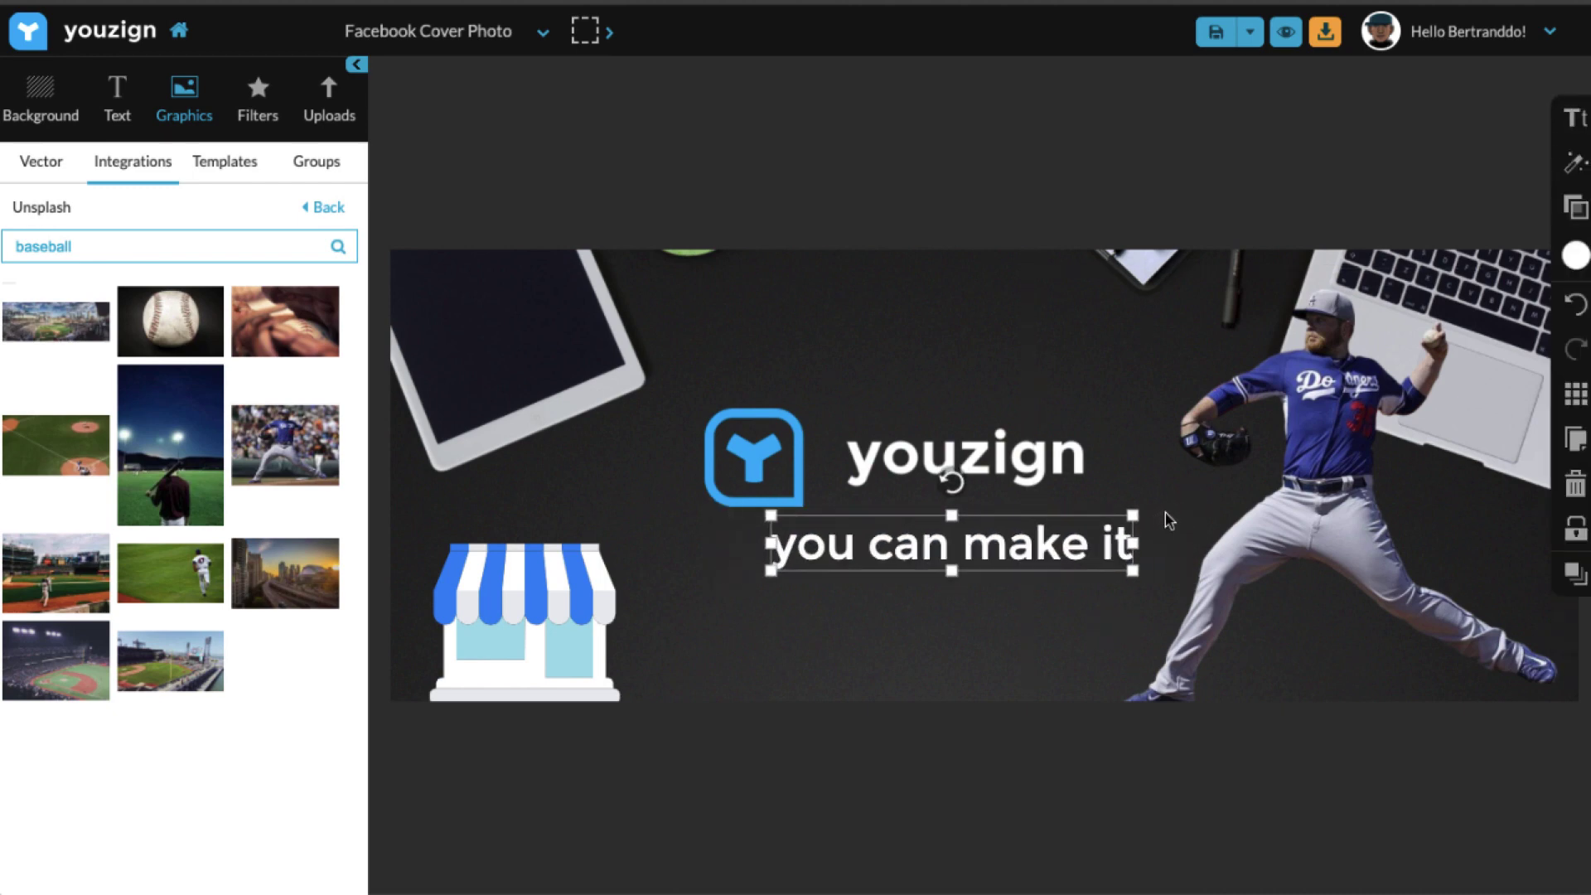
Shift the pitcher slightly left, then download the cover as a PNG.
drag(1050, 557, 898, 474)
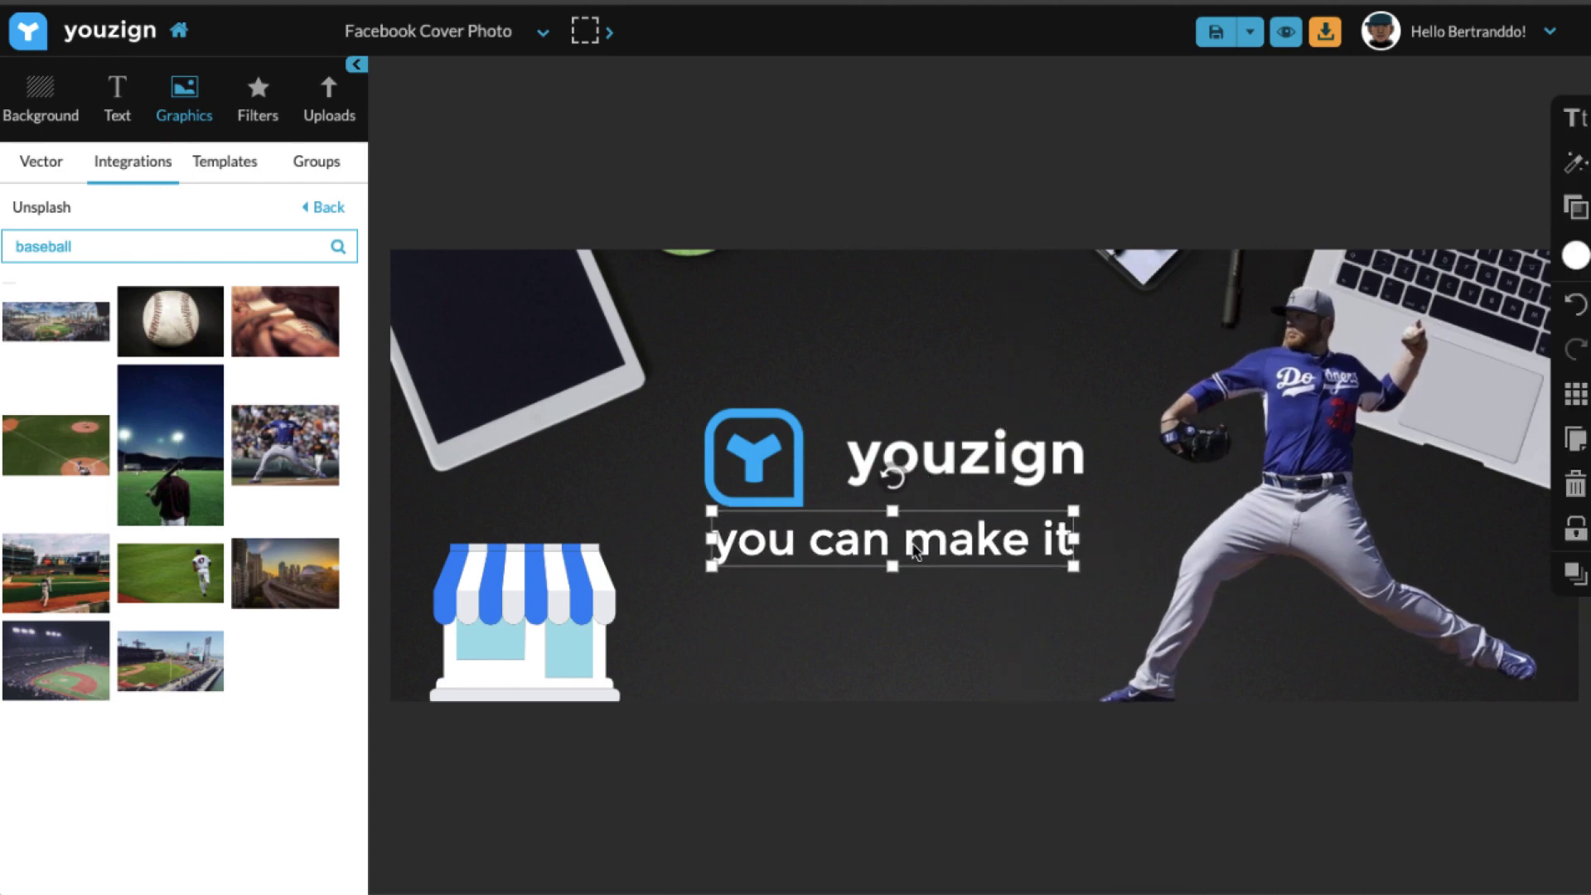
double_click(898, 497)
click(774, 389)
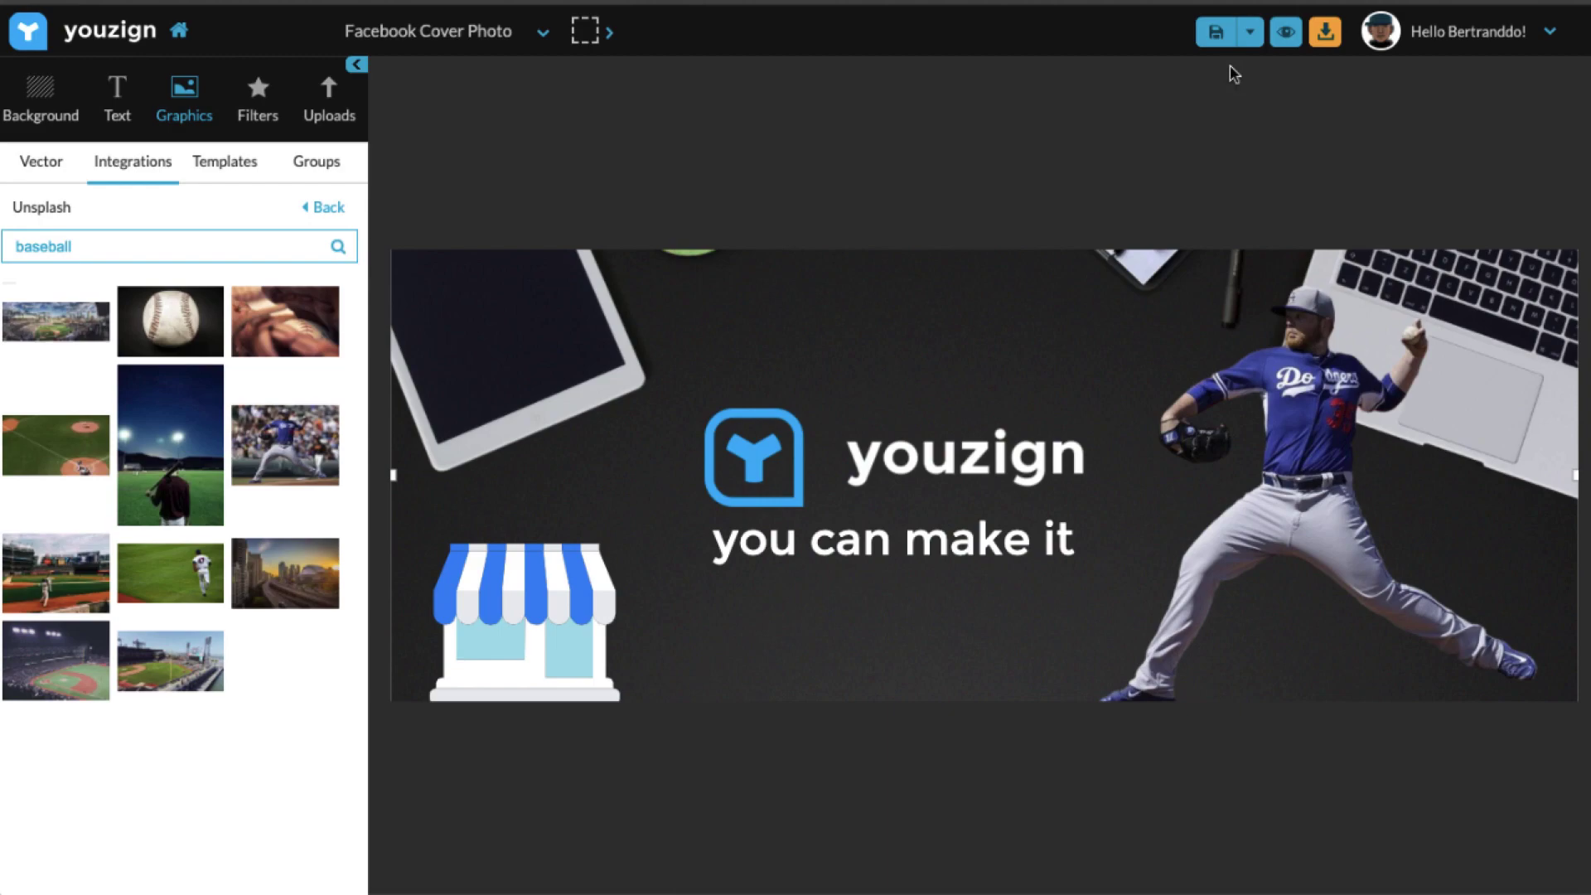
click(1324, 32)
click(1333, 81)
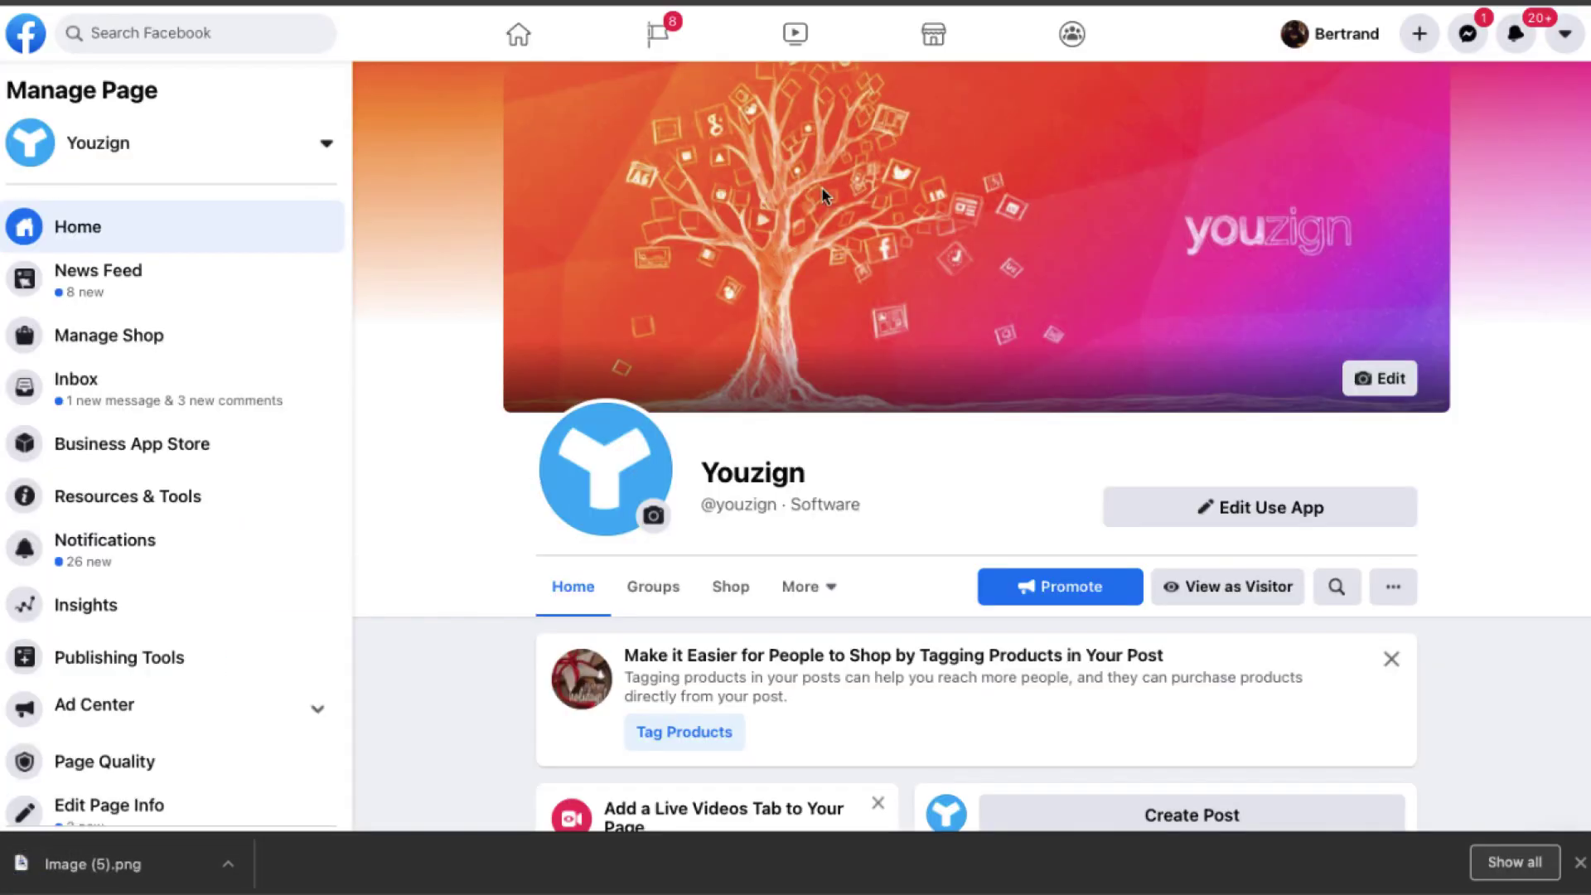
Upload Image (5).png from Downloads as the Facebook page's new cover photo.
click(1393, 383)
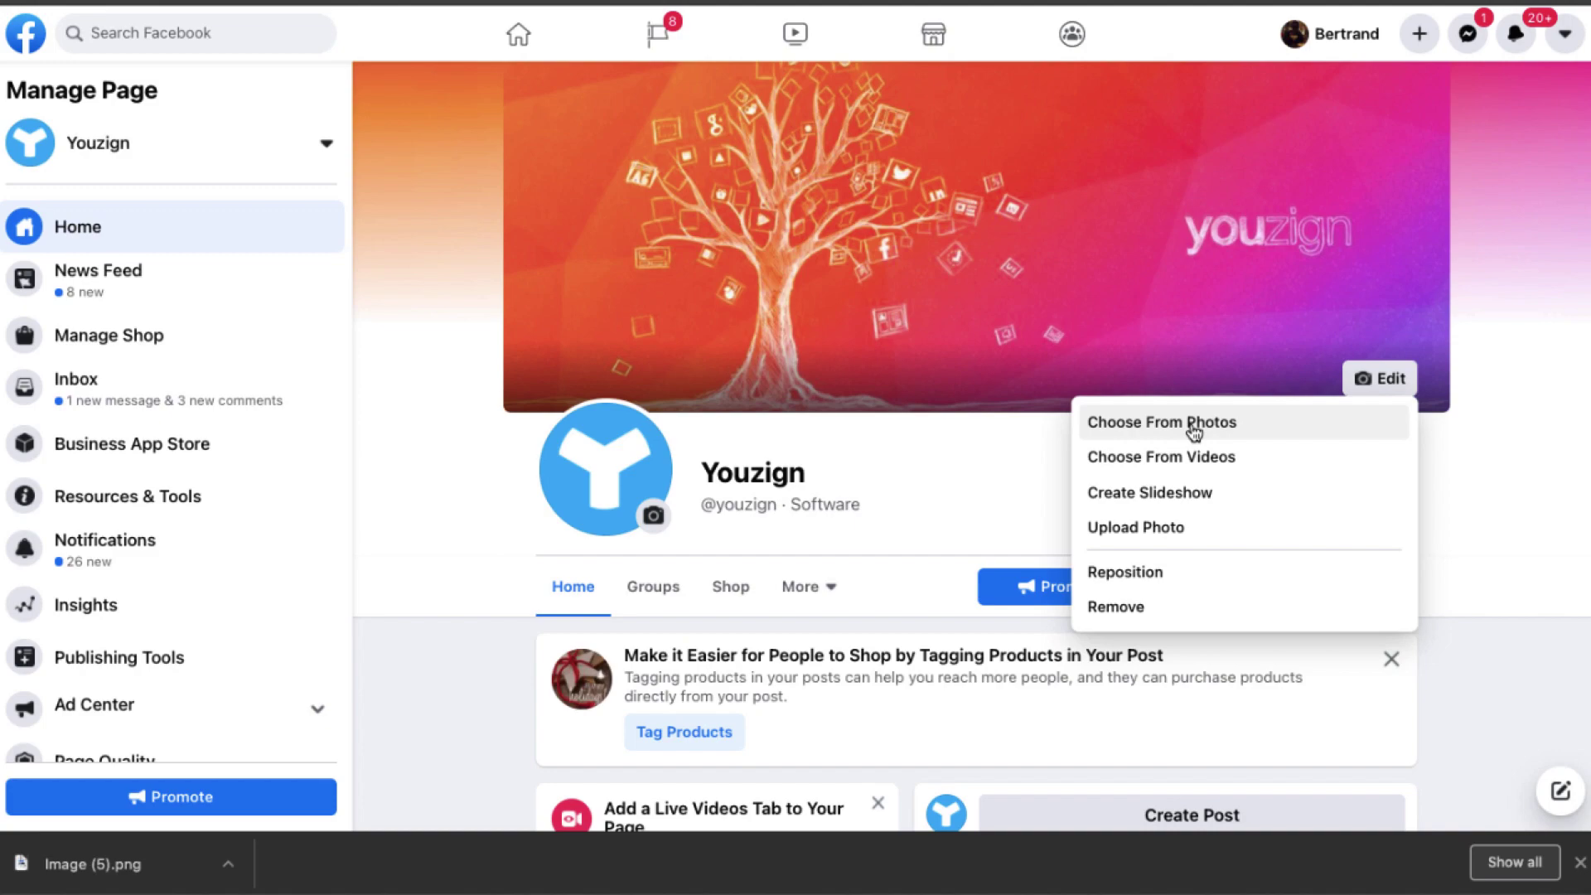
click(1135, 532)
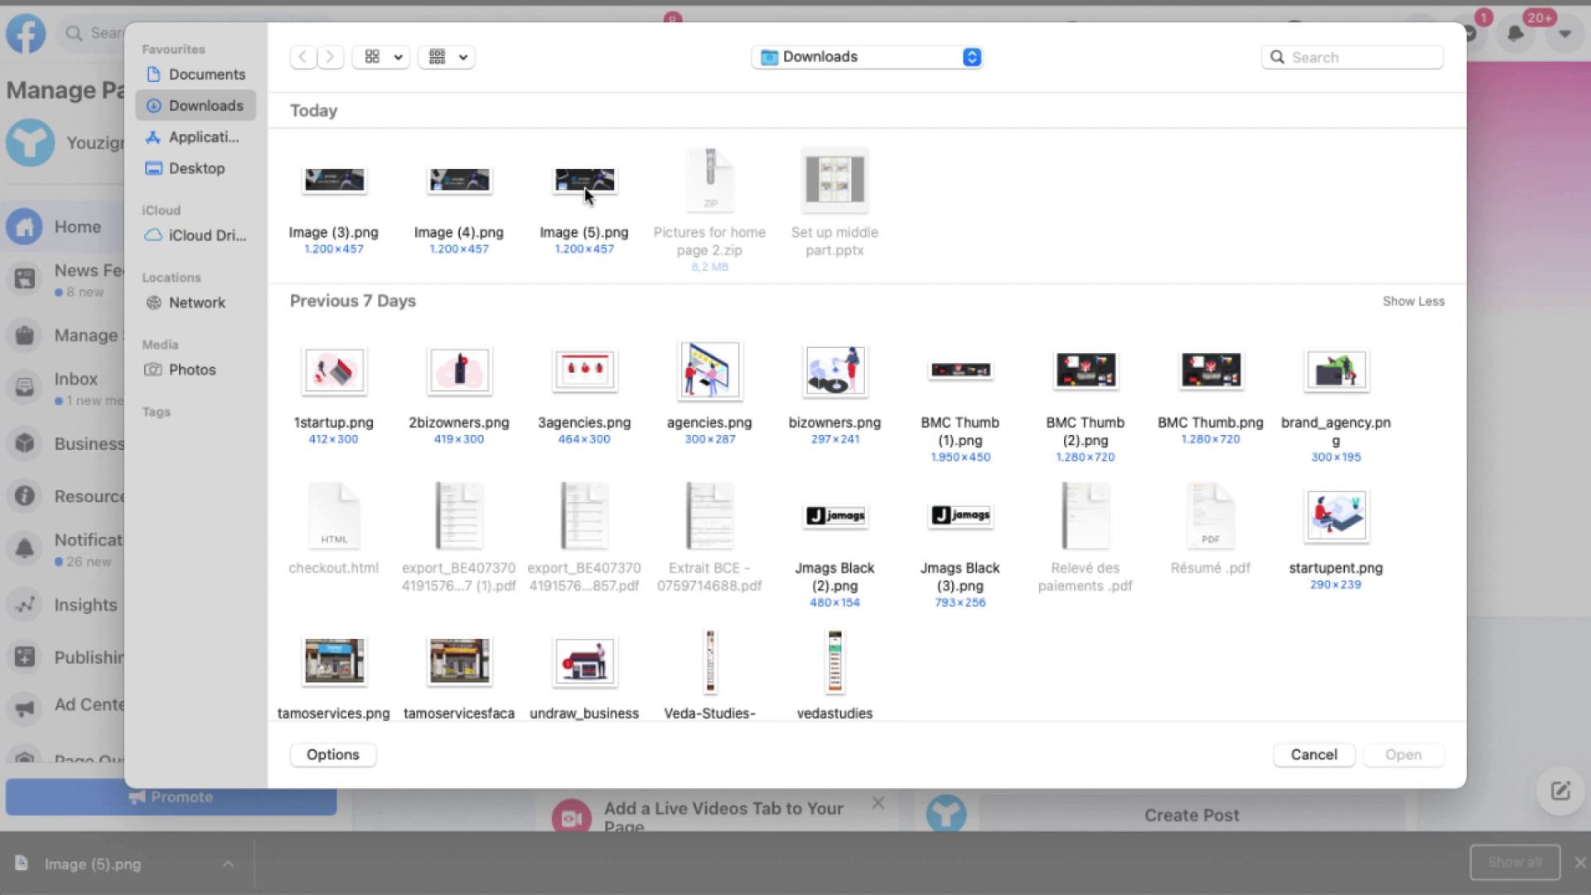
double_click(584, 186)
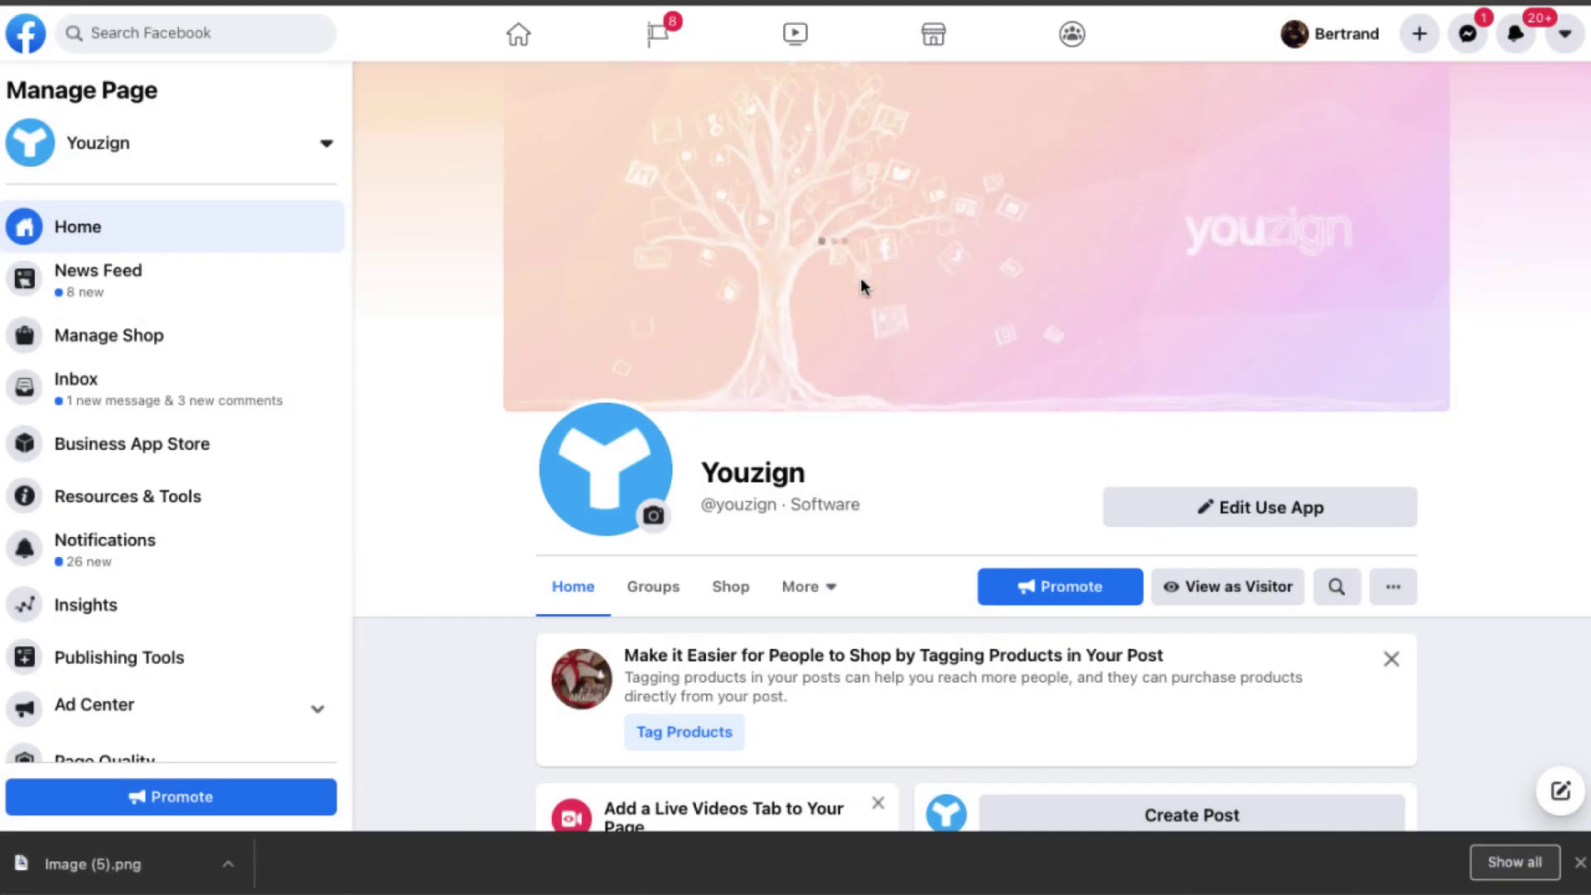